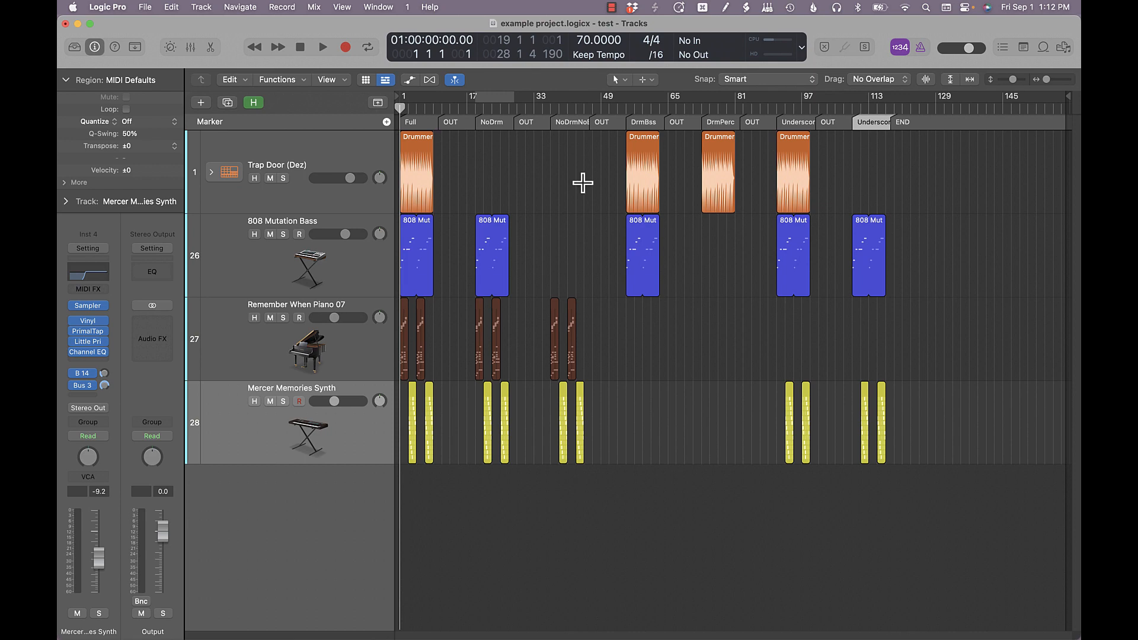
- Review the alt mix sections in the marker track, including Full, NoDrm and DrmBss
click(517, 146)
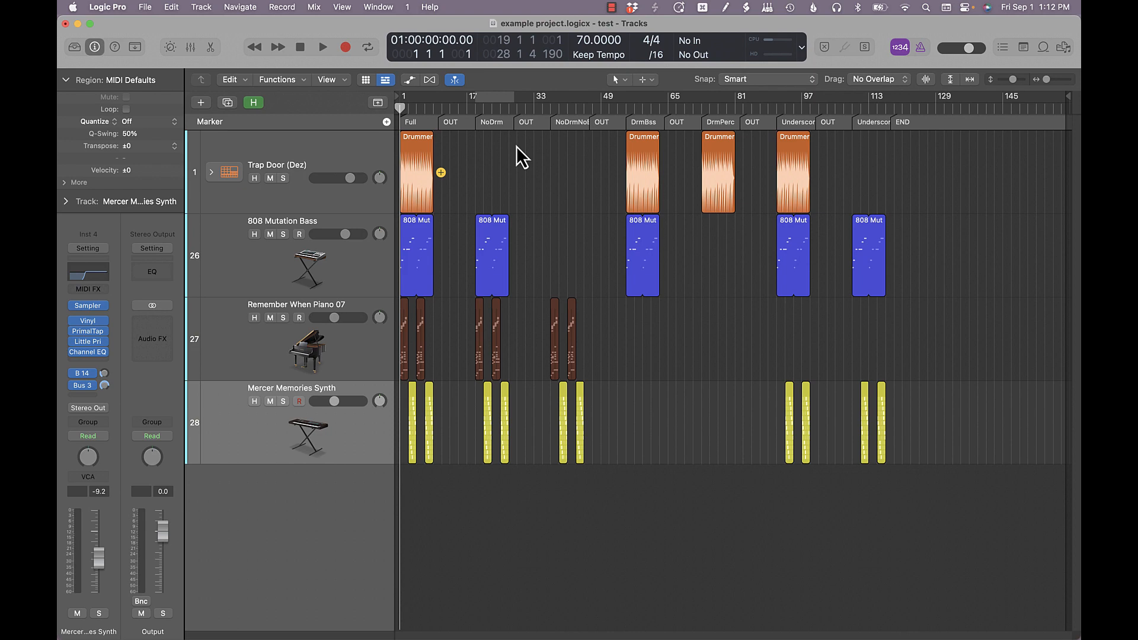
click(426, 125)
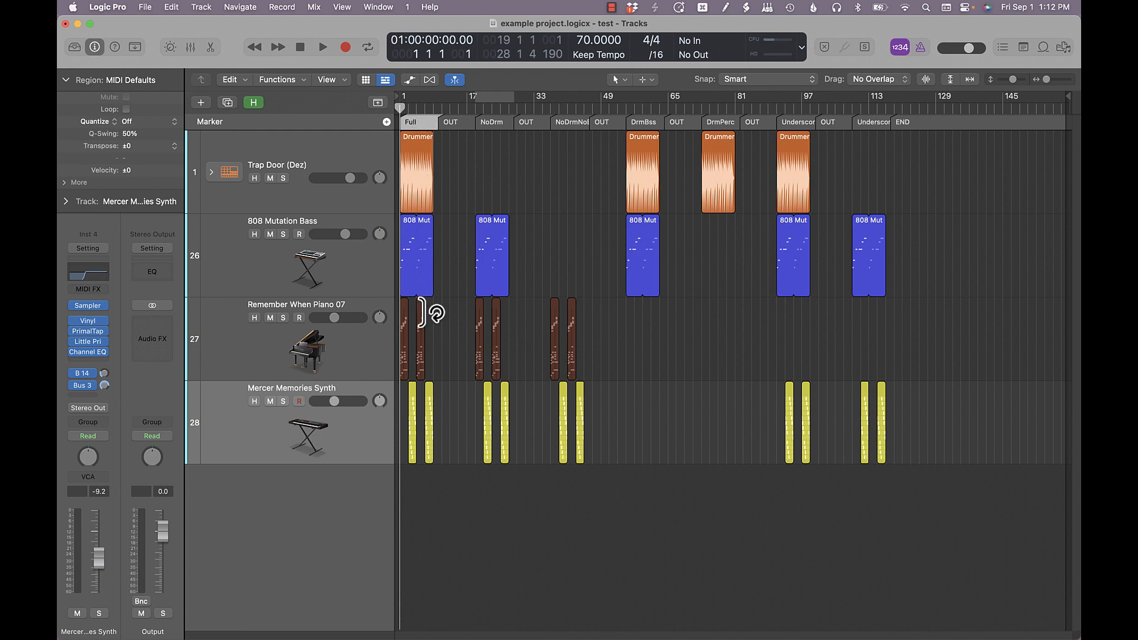
click(495, 122)
click(609, 122)
click(642, 122)
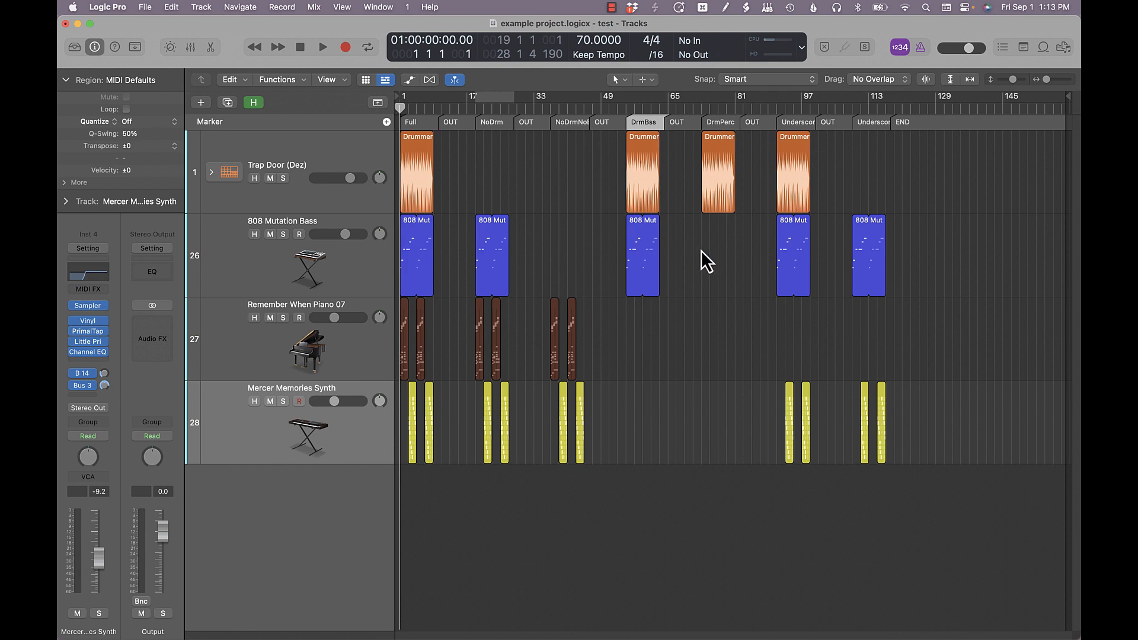
- Clear the marker selection and run the Bounce alts macro from Keyboard Maestro
click(684, 155)
click(702, 7)
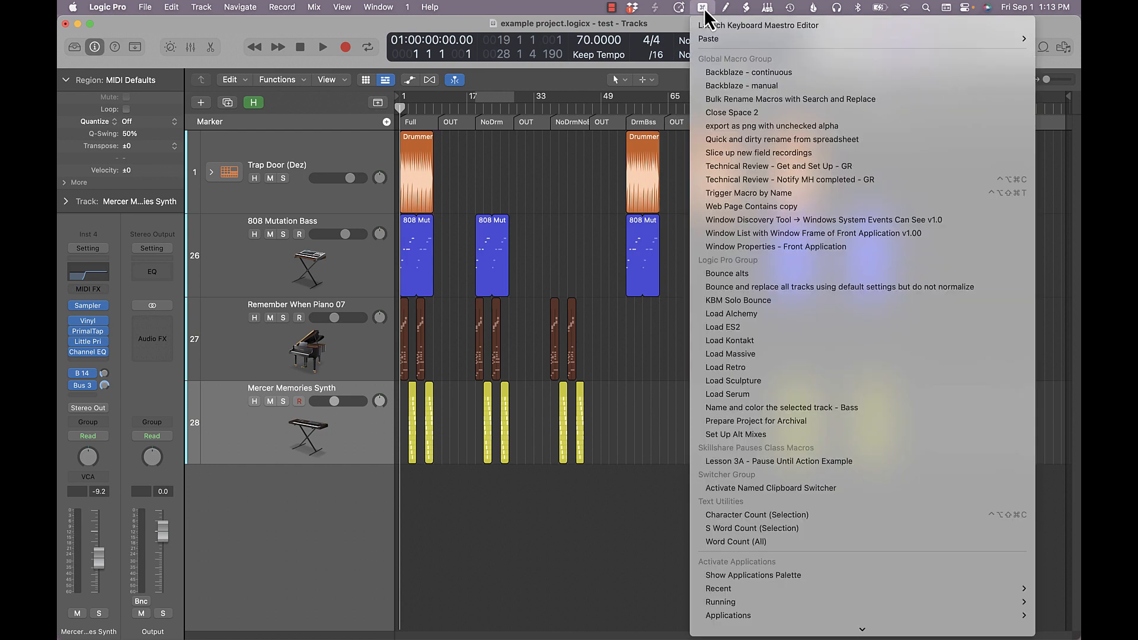
click(751, 274)
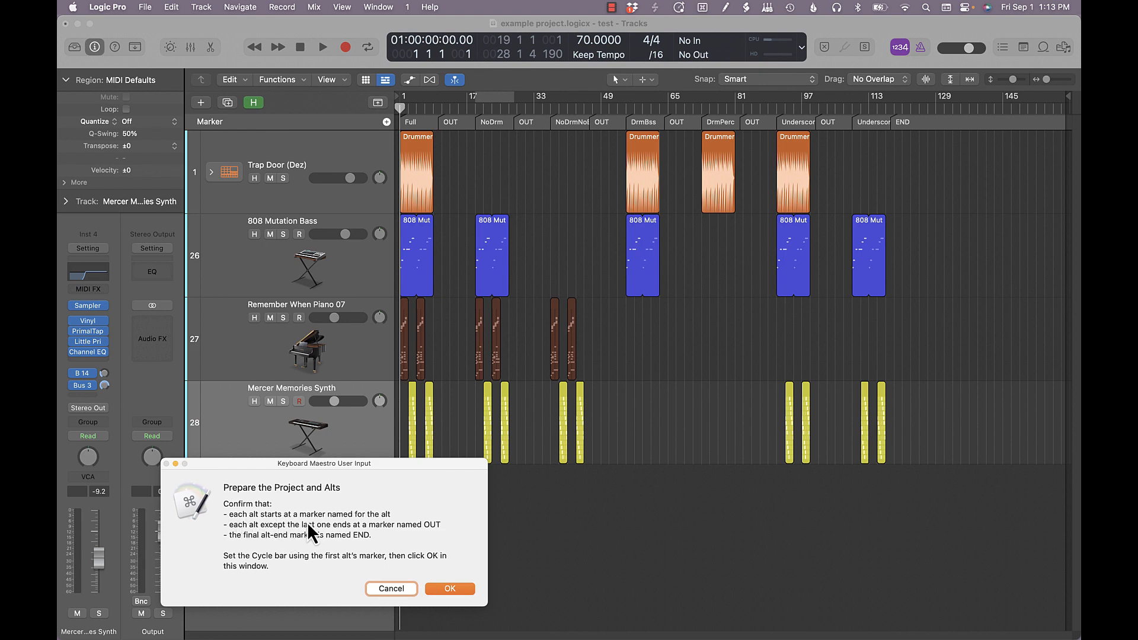
- Check that each alt starts at its named marker, ends at an OUT marker, and the last ends at END
click(420, 126)
click(497, 124)
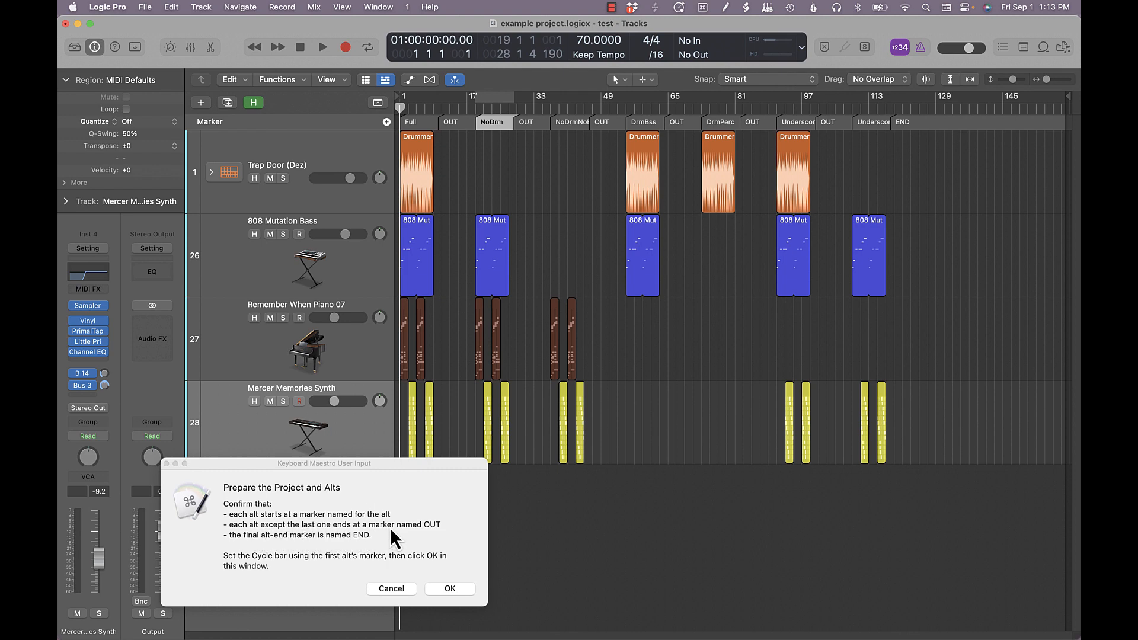
click(462, 126)
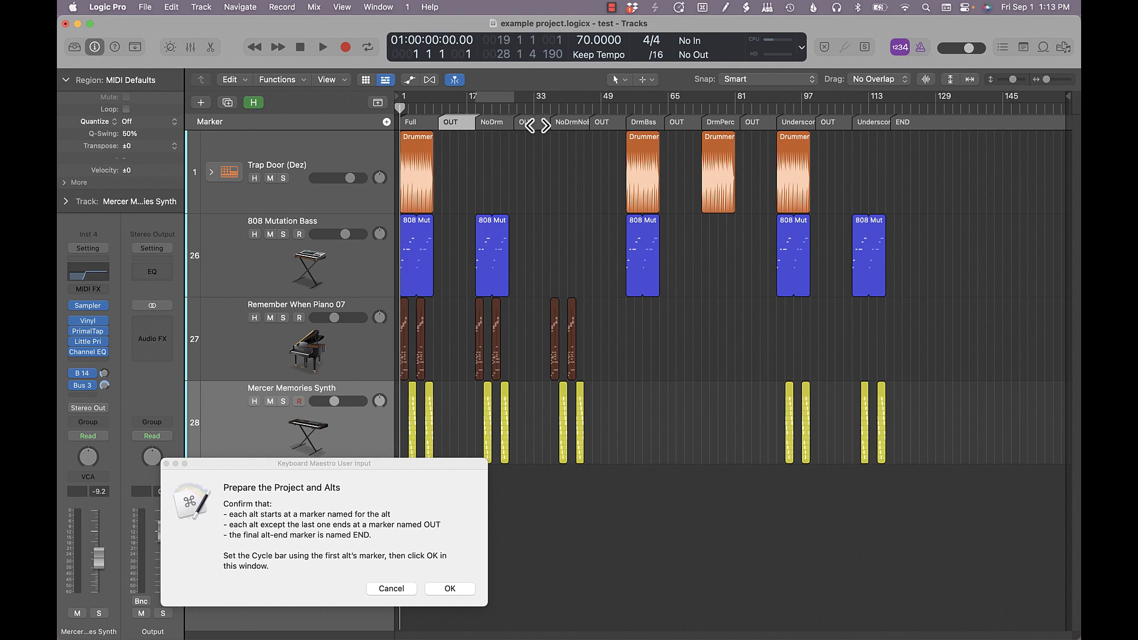
click(536, 126)
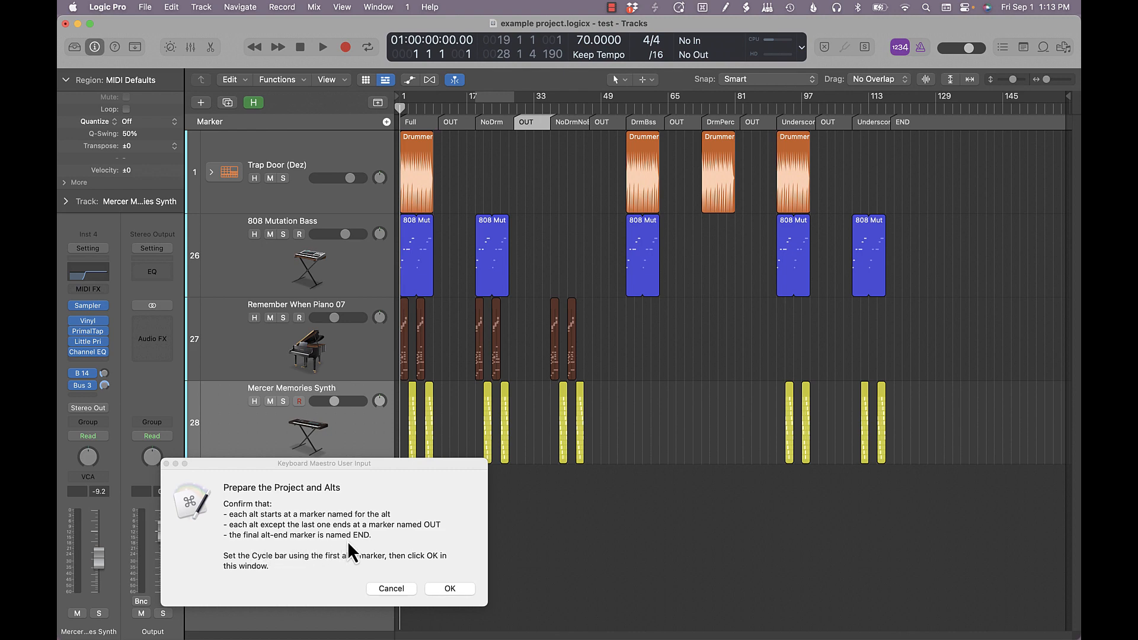
click(922, 125)
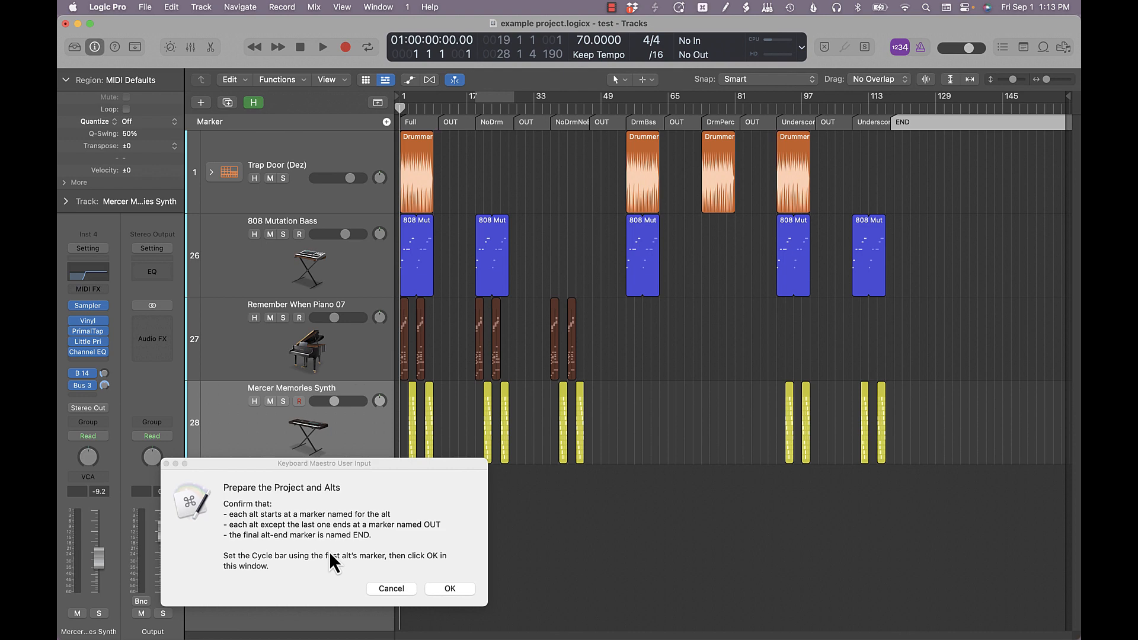
- Set the cycle range to the Full marker section and confirm that the project is prepared
click(419, 124)
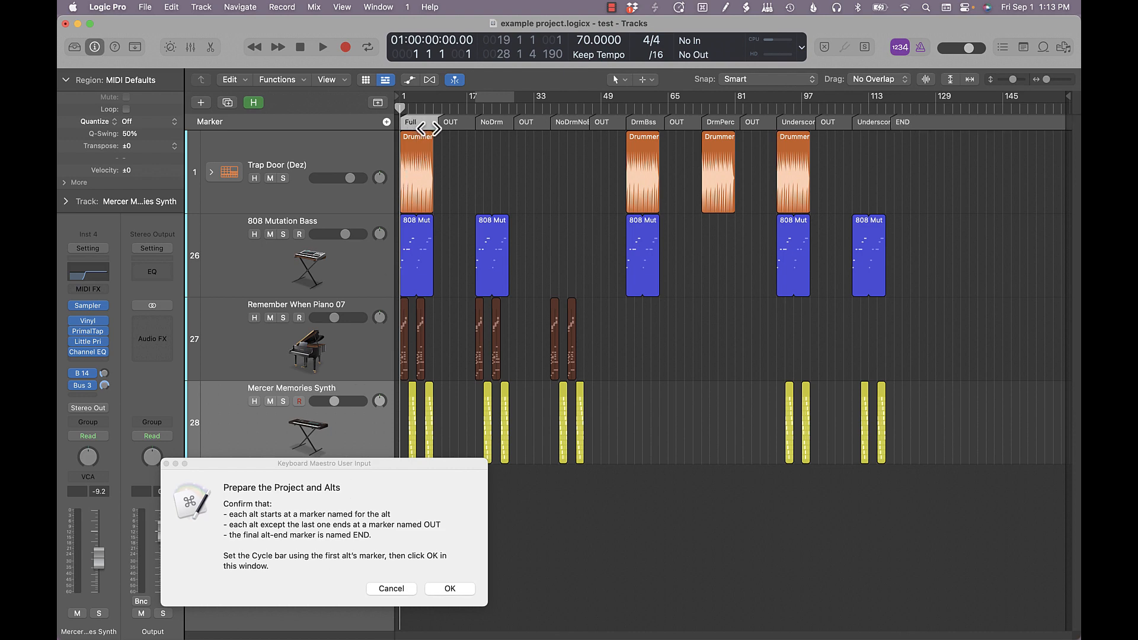
drag(428, 124, 421, 101)
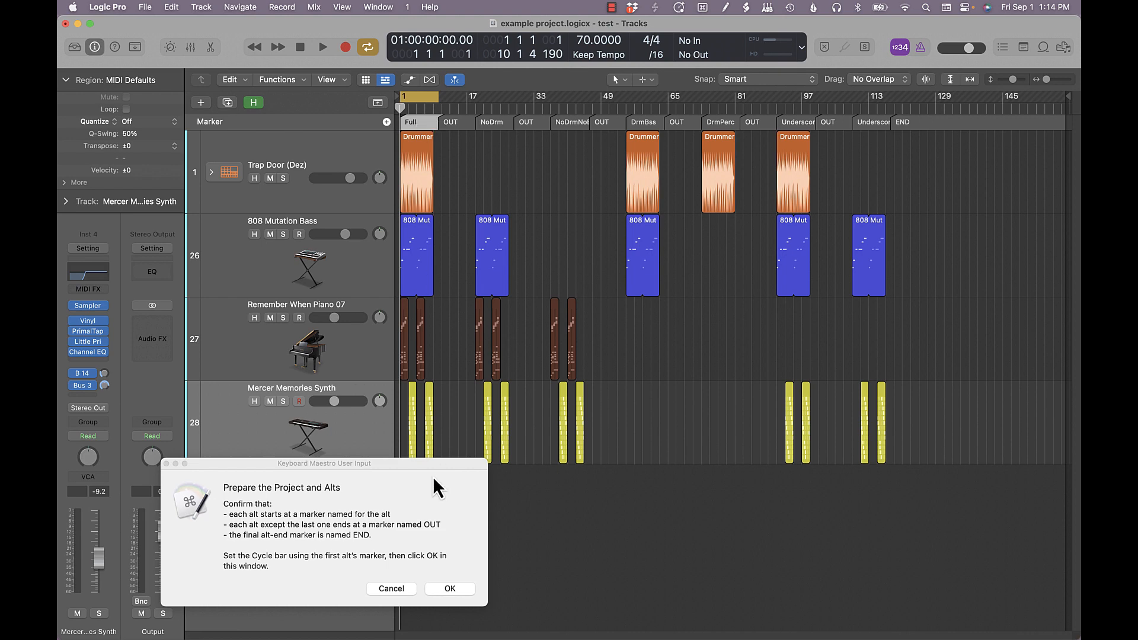
click(447, 592)
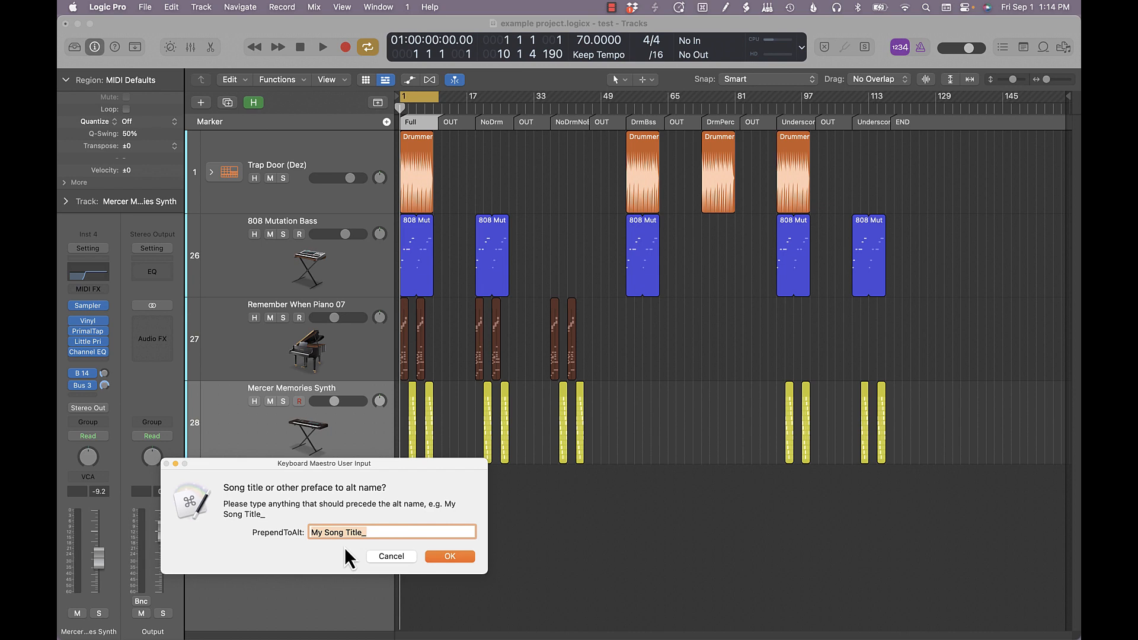
- Enter My Amazing Joint_ as the preface to the alt names and accept the bounce parameters as they are
text(My Amazing Joint_)
click(450, 557)
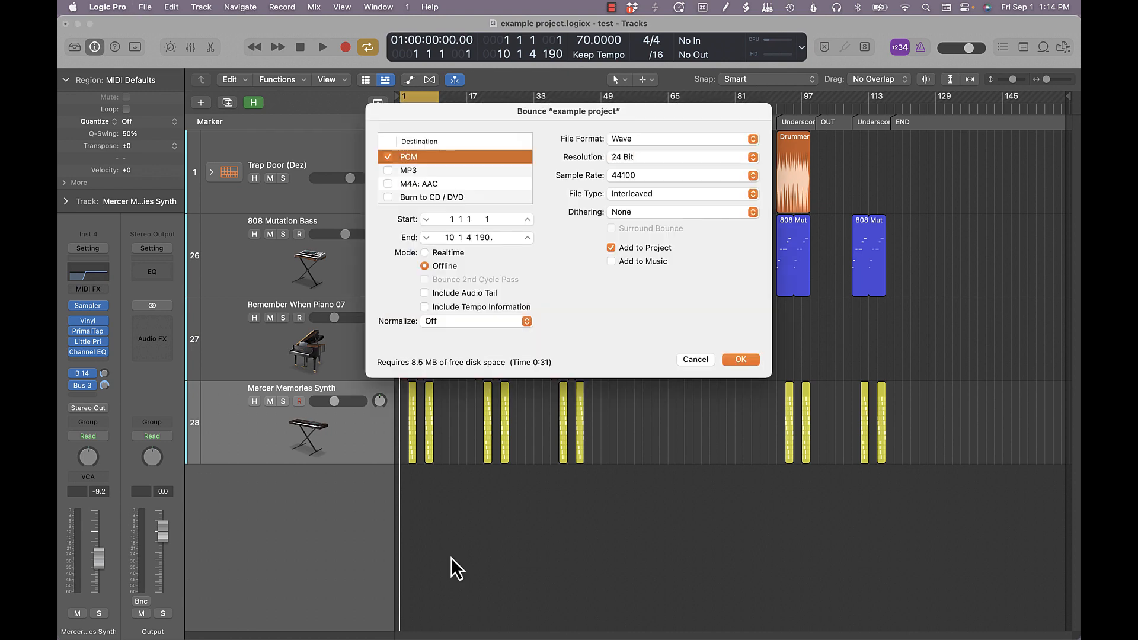
drag(429, 115, 429, 141)
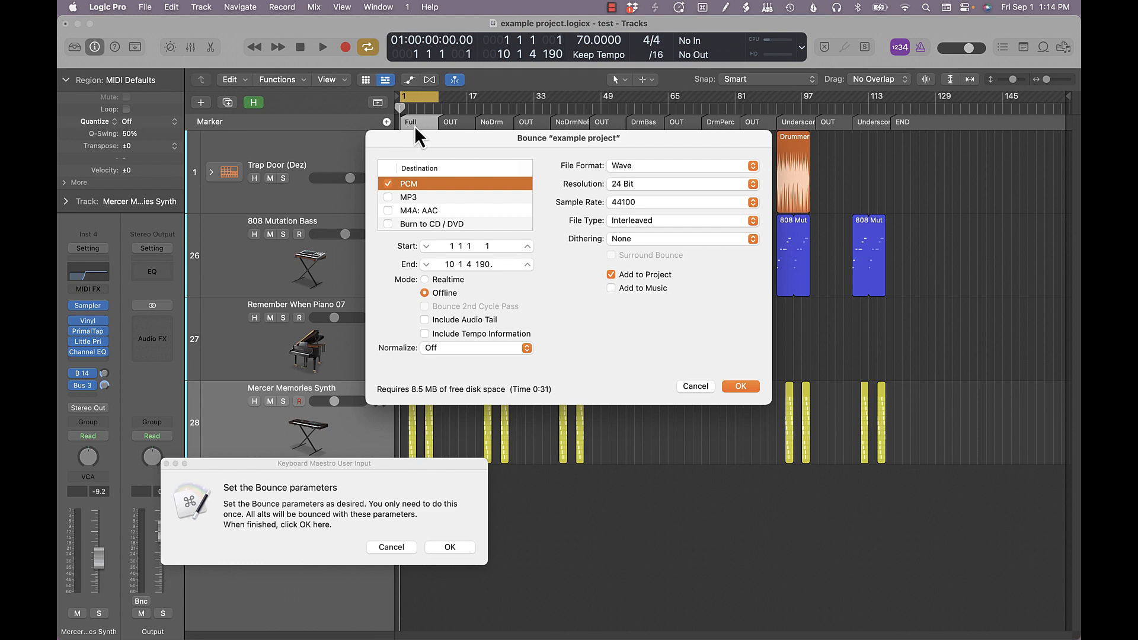
click(340, 493)
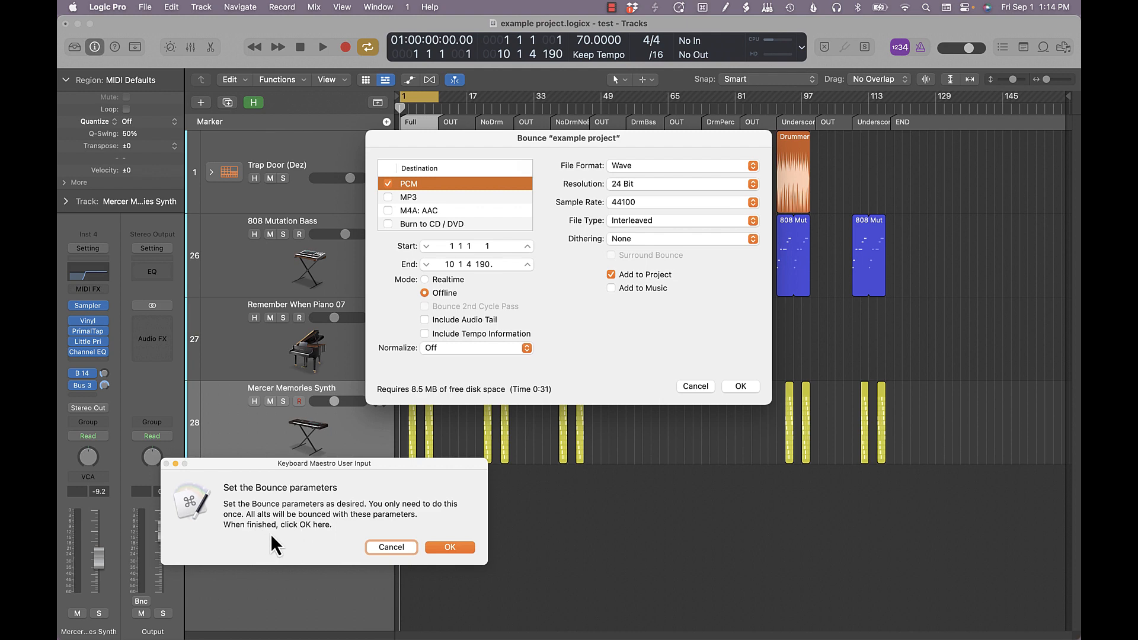
click(467, 548)
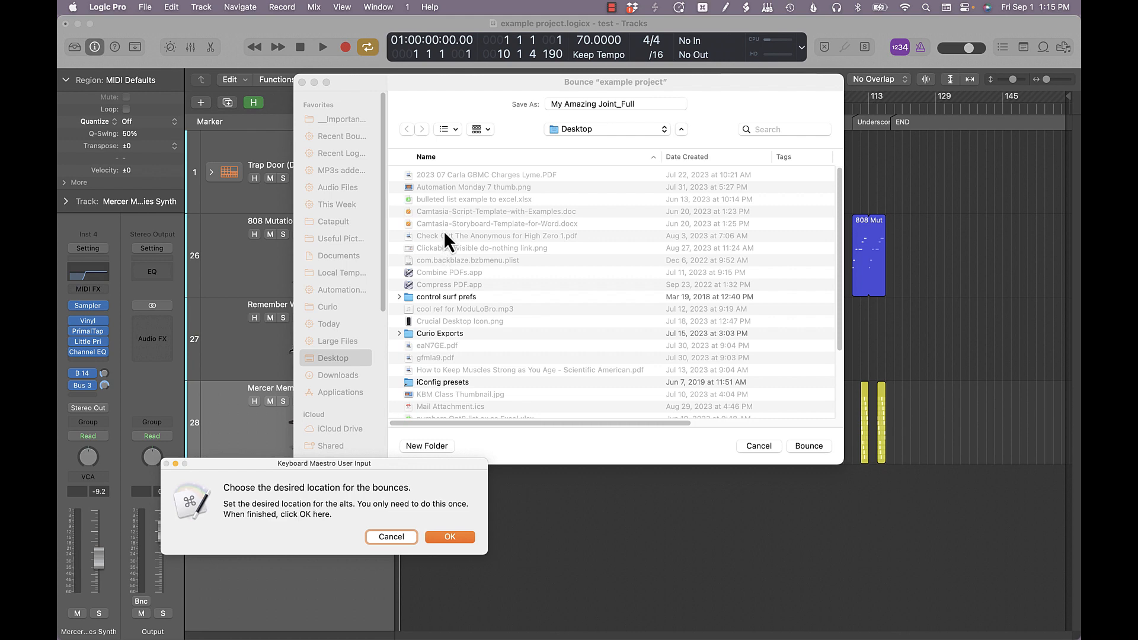
- Create a Desktop folder named "my amazing joint - all the alts and the full" and confirm it as the bounce location
click(482, 95)
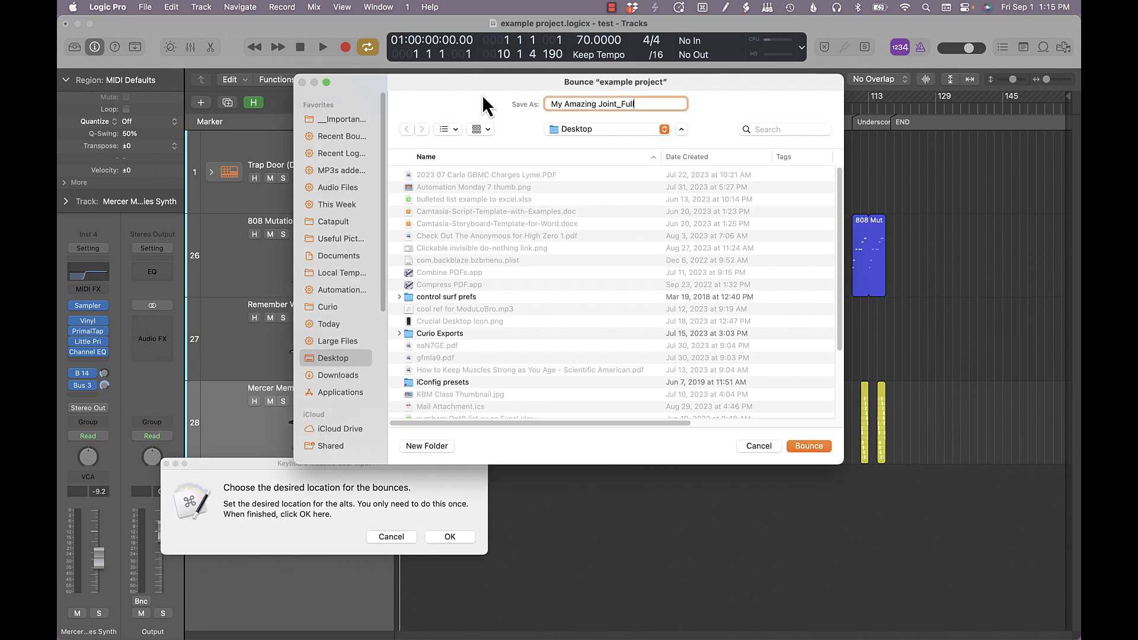
key(super+shift+n)
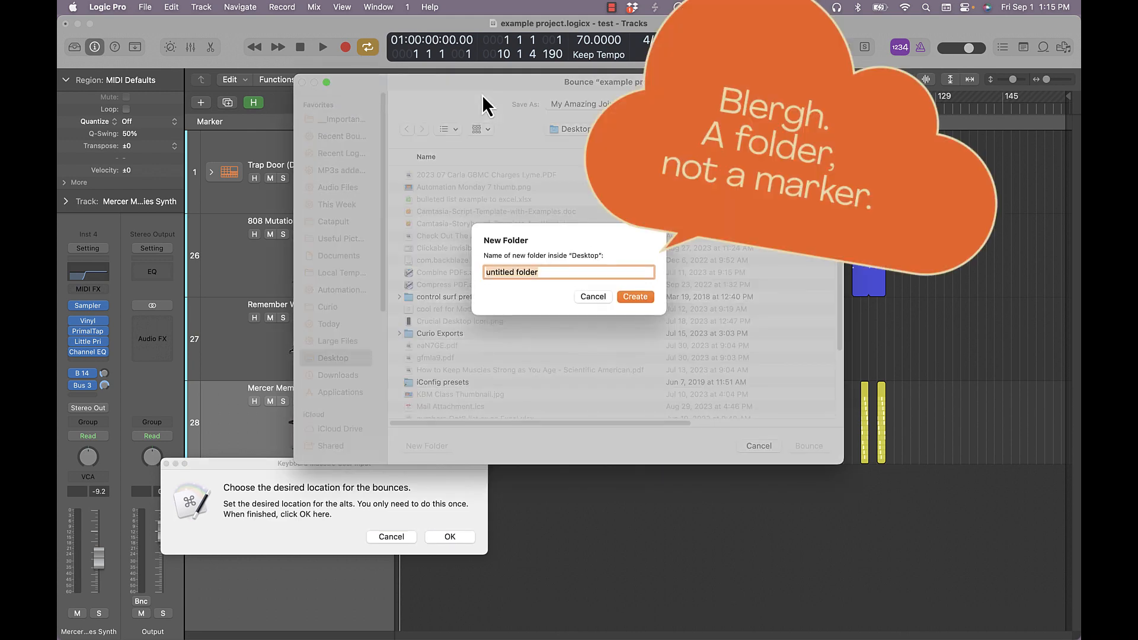
text(my amazing joing -)
key(BackSpace)
key(BackSpace)
key(BackSpace)
text(t - all the)
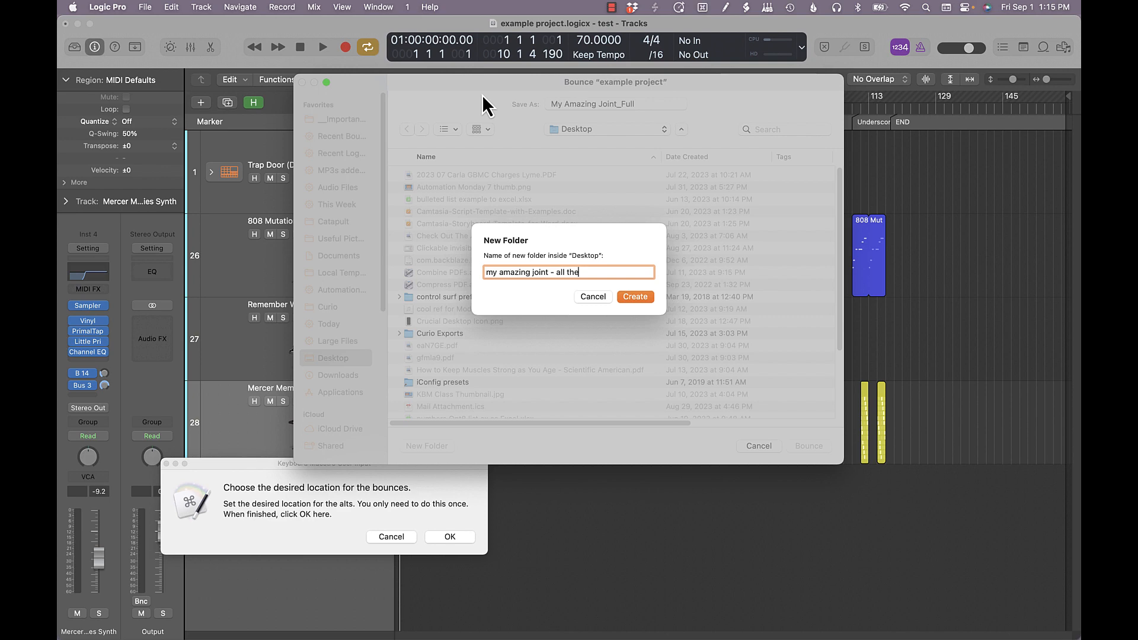
text( alts and the full)
key(Return)
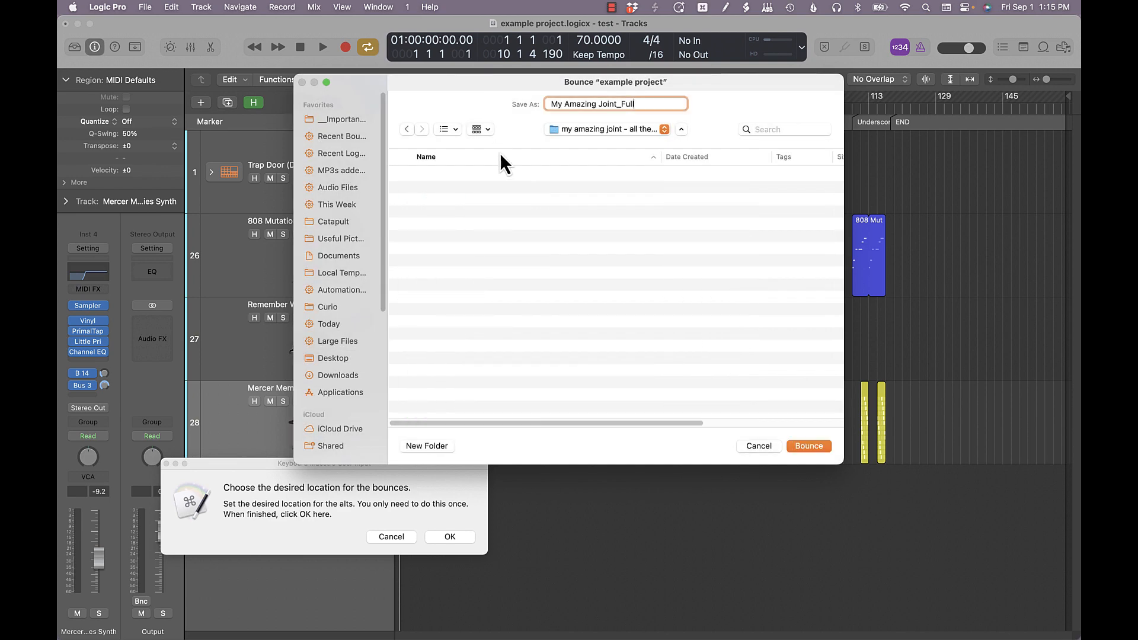
click(326, 506)
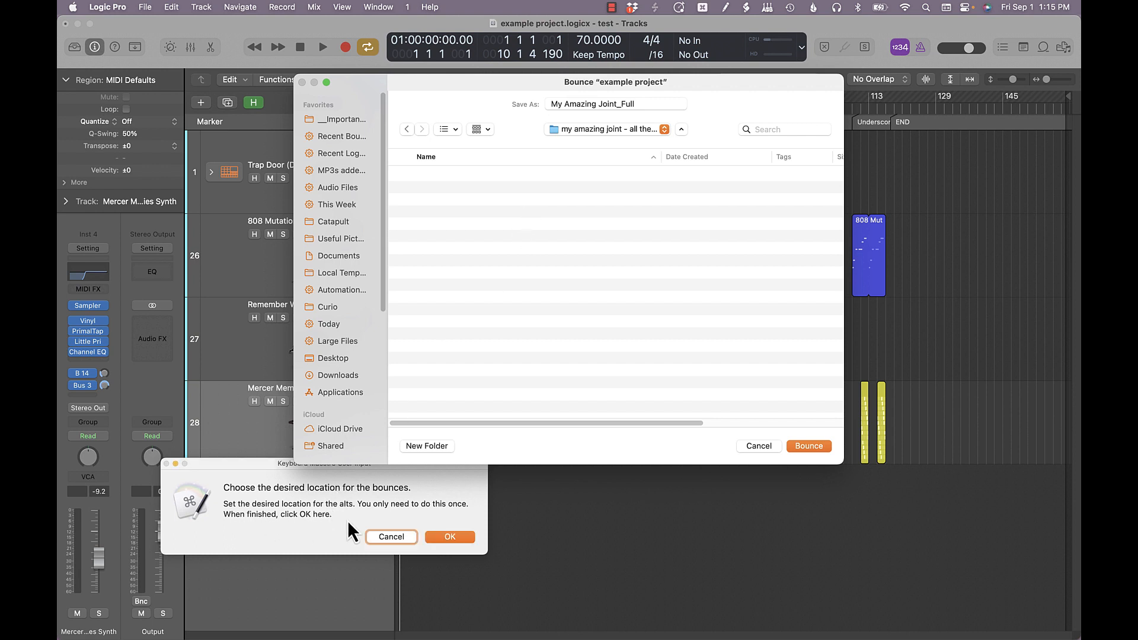
click(451, 538)
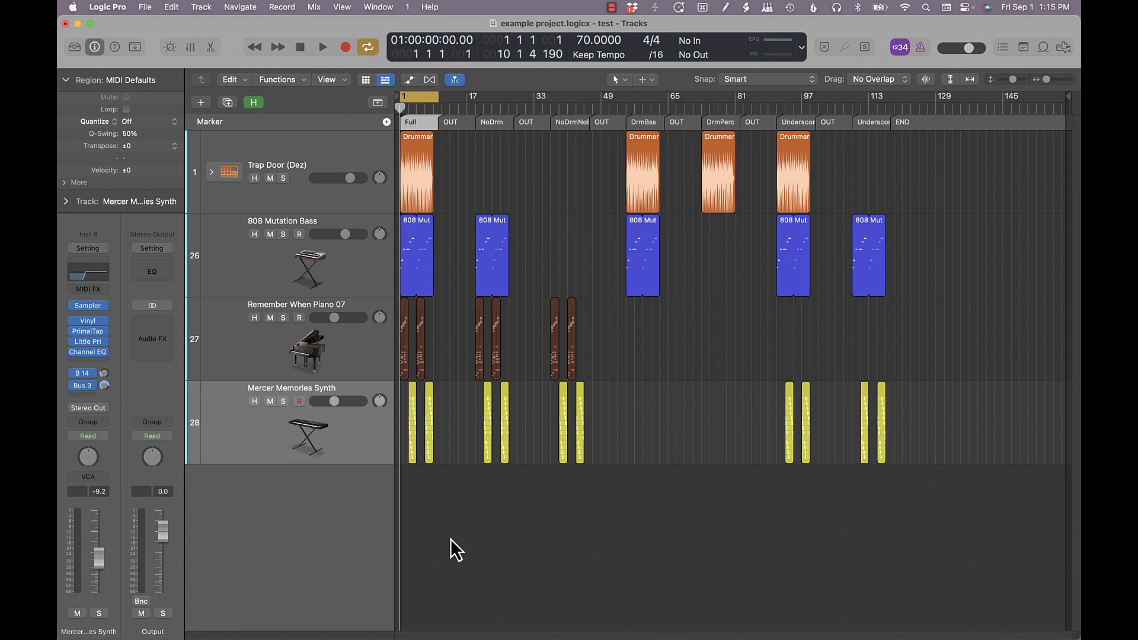
- Bounce the NoDrm section, with the cycle range at its marker, as My Amazing Joint_NoDrm in the same folder
key(Return)
key(super+b)
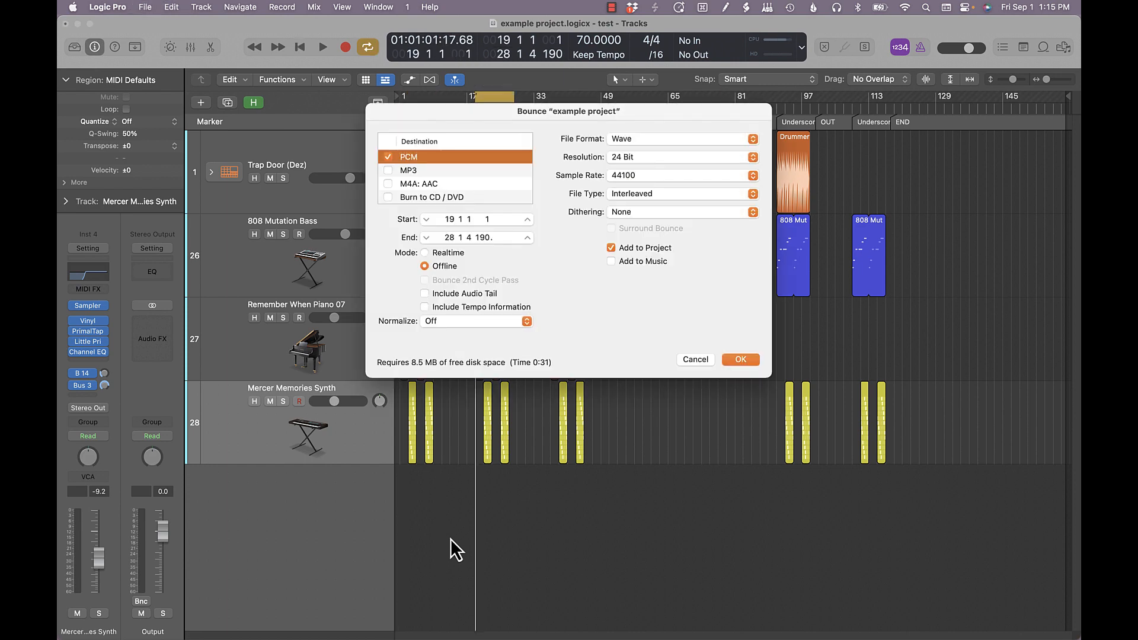
key(Return)
key(BackSpace)
key(BackSpace)
key(BackSpace)
key(BackSpace)
text(NoDrm)
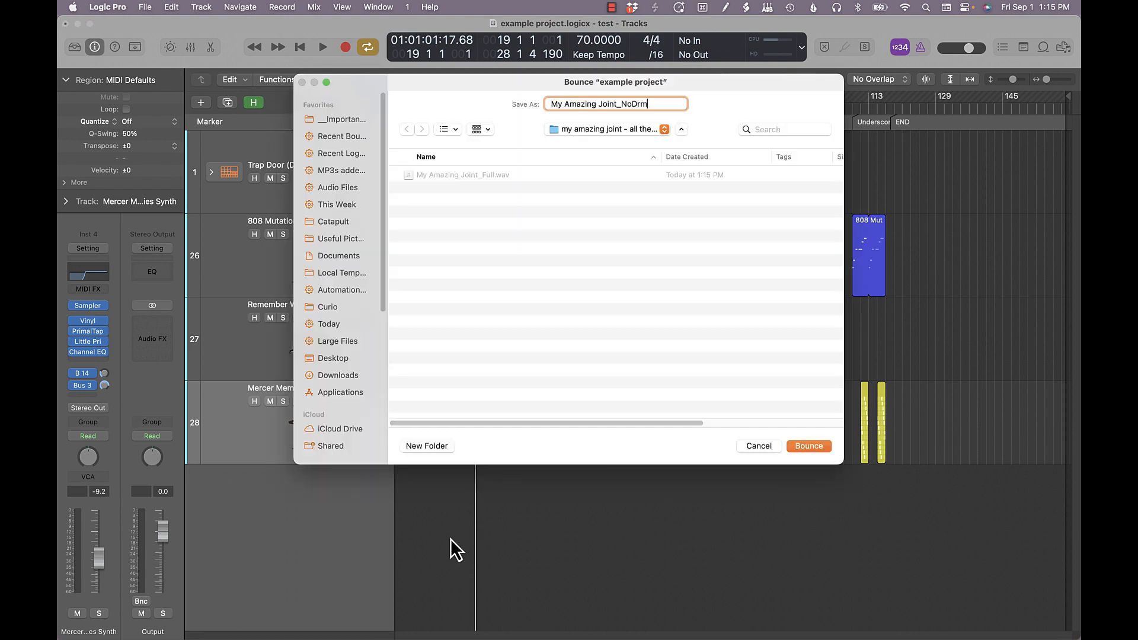
key(Return)
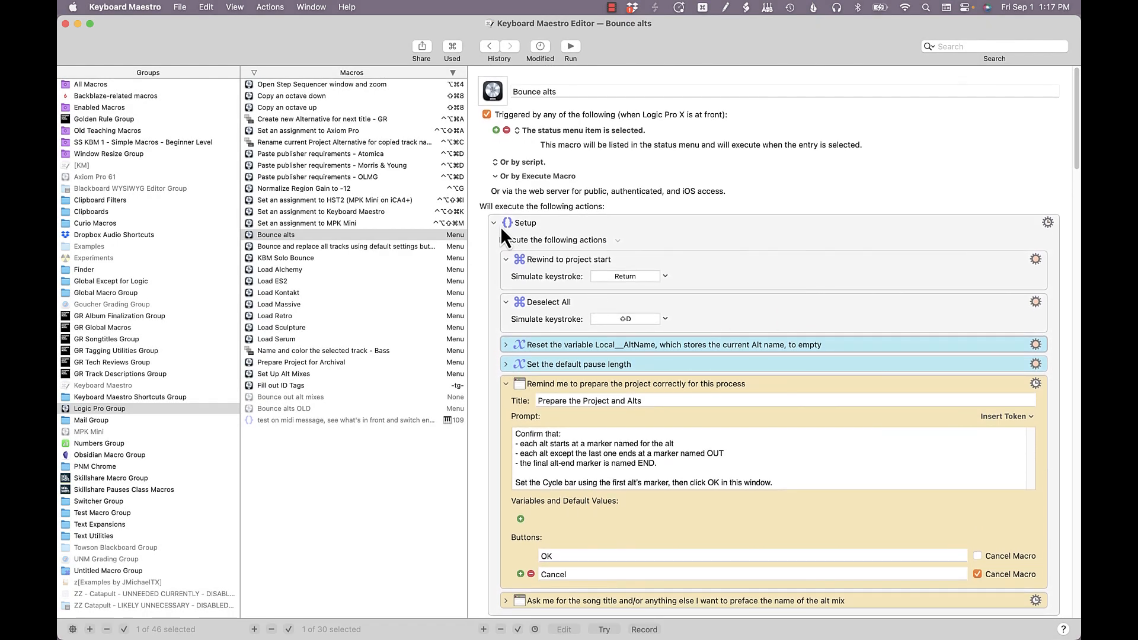
- In the Keyboard Maestro Editor, examine the Bounce alts macro's Setup group, including its project rewind and Deselect All actions
click(494, 224)
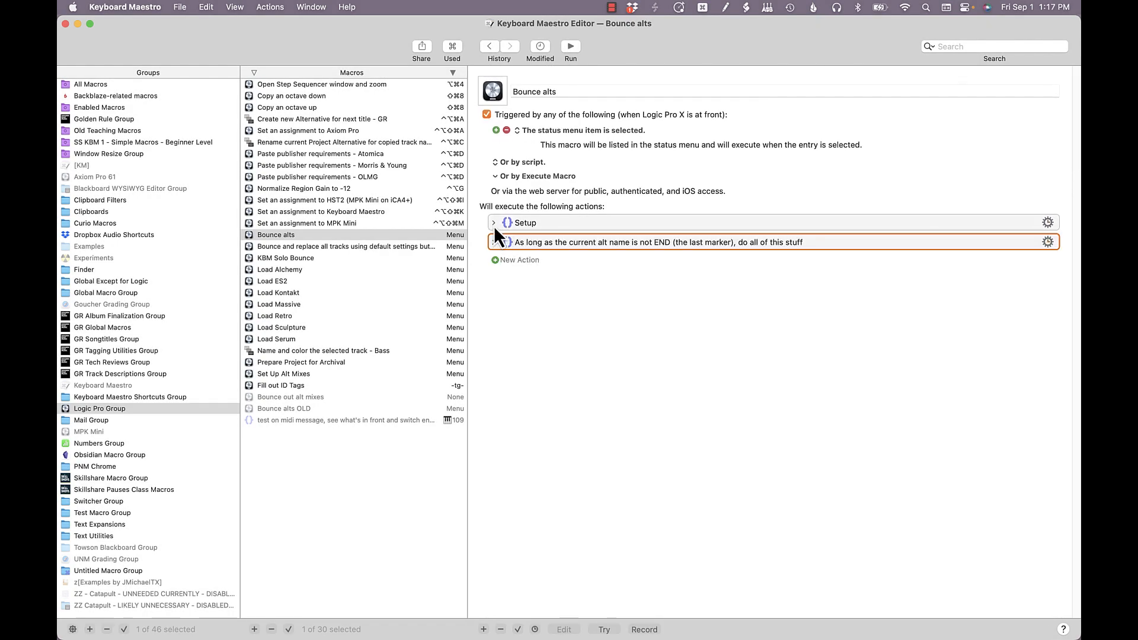
click(493, 224)
scroll(567, 364, down, 3)
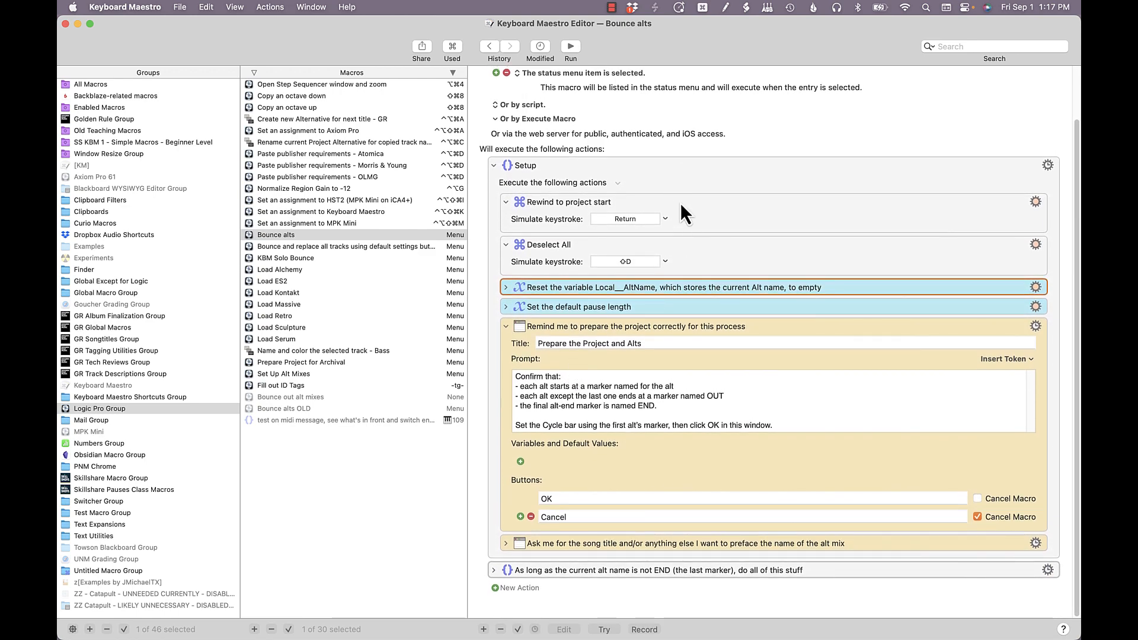
click(692, 215)
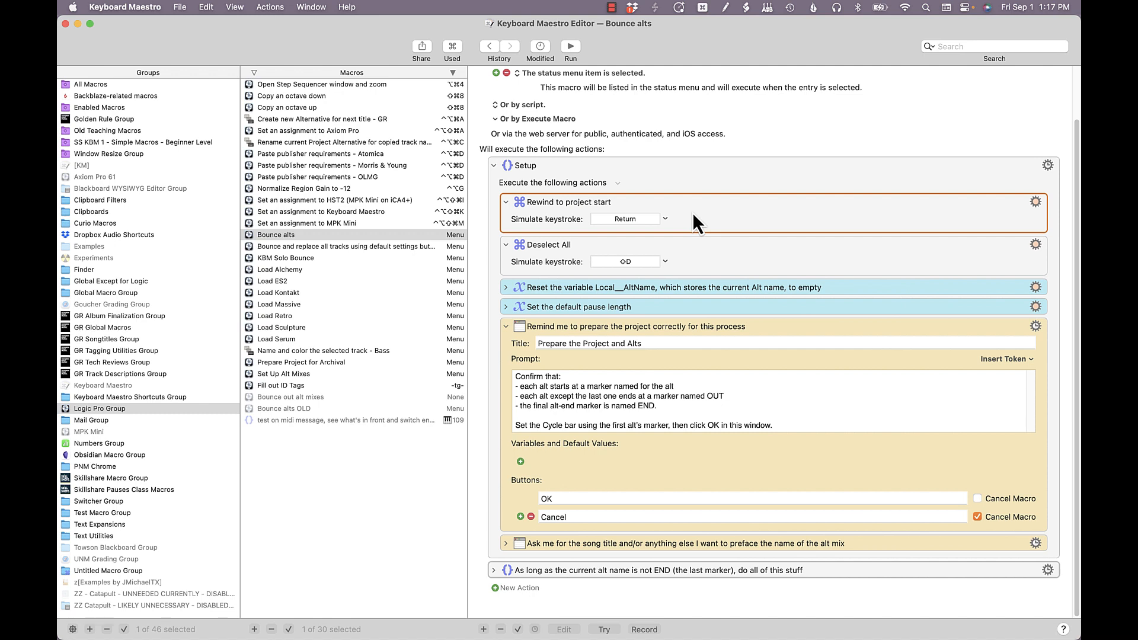
click(696, 252)
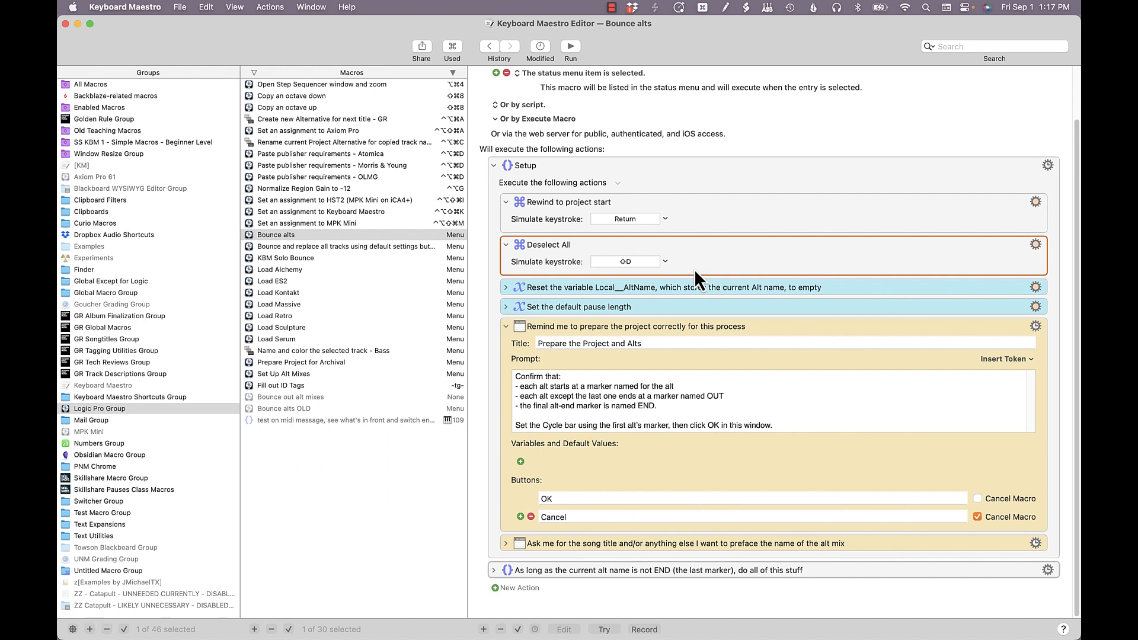
- Expand the Setup group's two variable actions and song title prompt to examine them along with the project preparation reminder
click(700, 289)
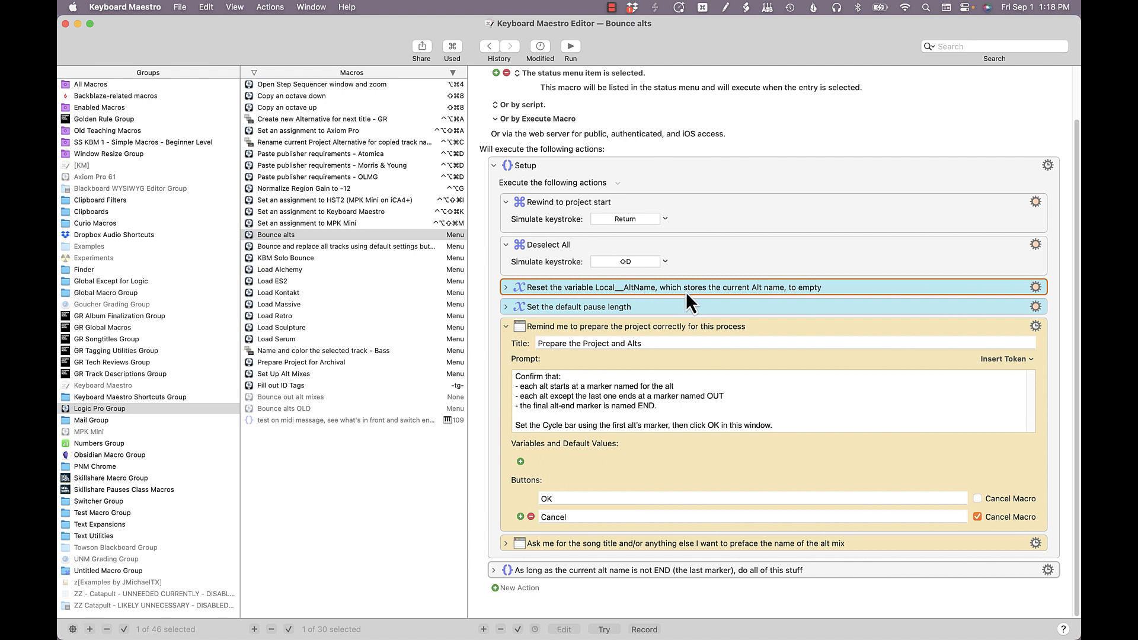
click(658, 303)
click(506, 288)
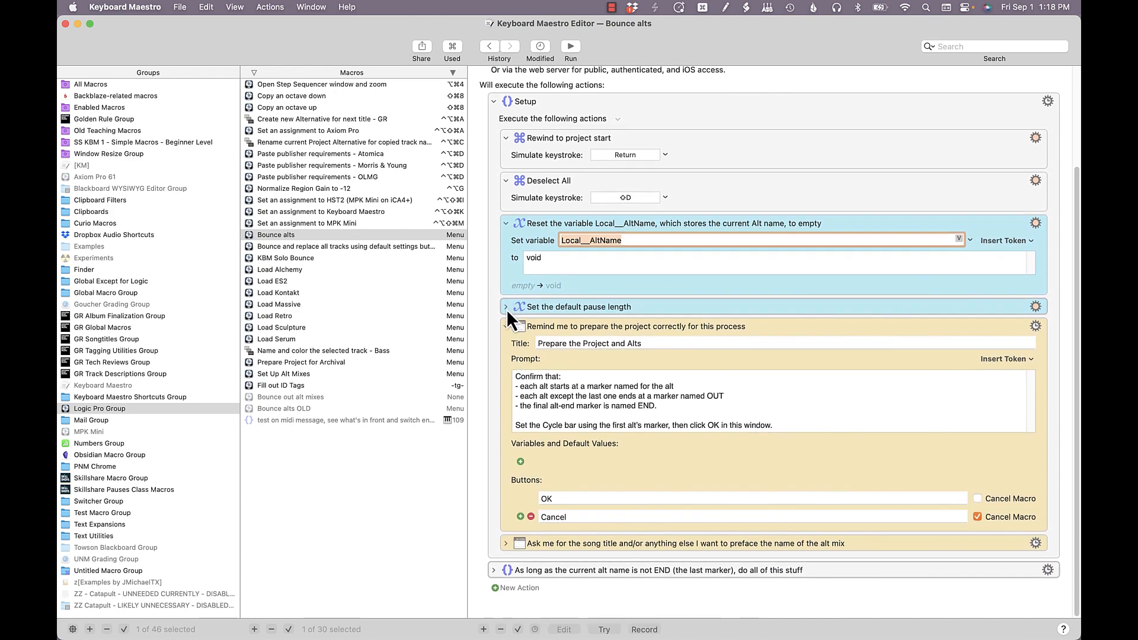
click(506, 308)
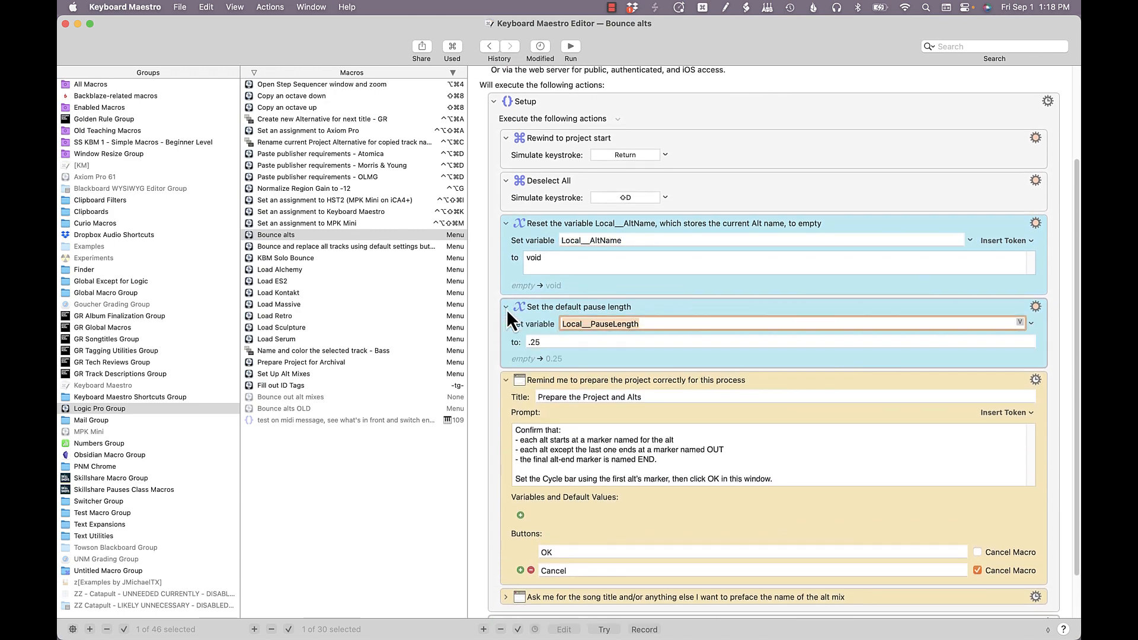
scroll(613, 355, down, 3)
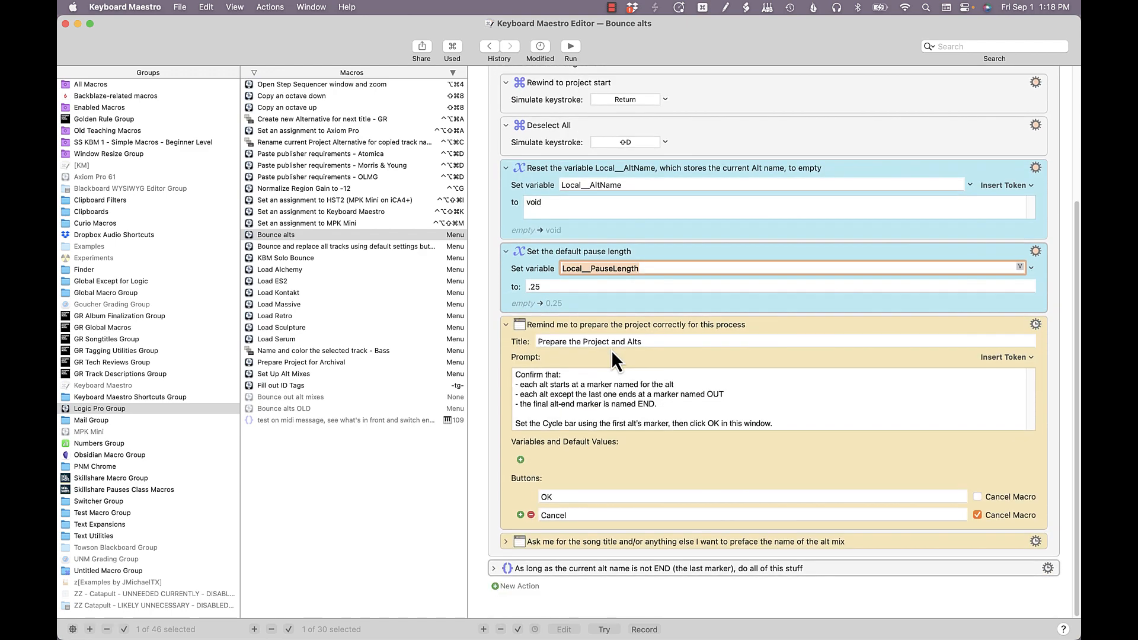
click(578, 376)
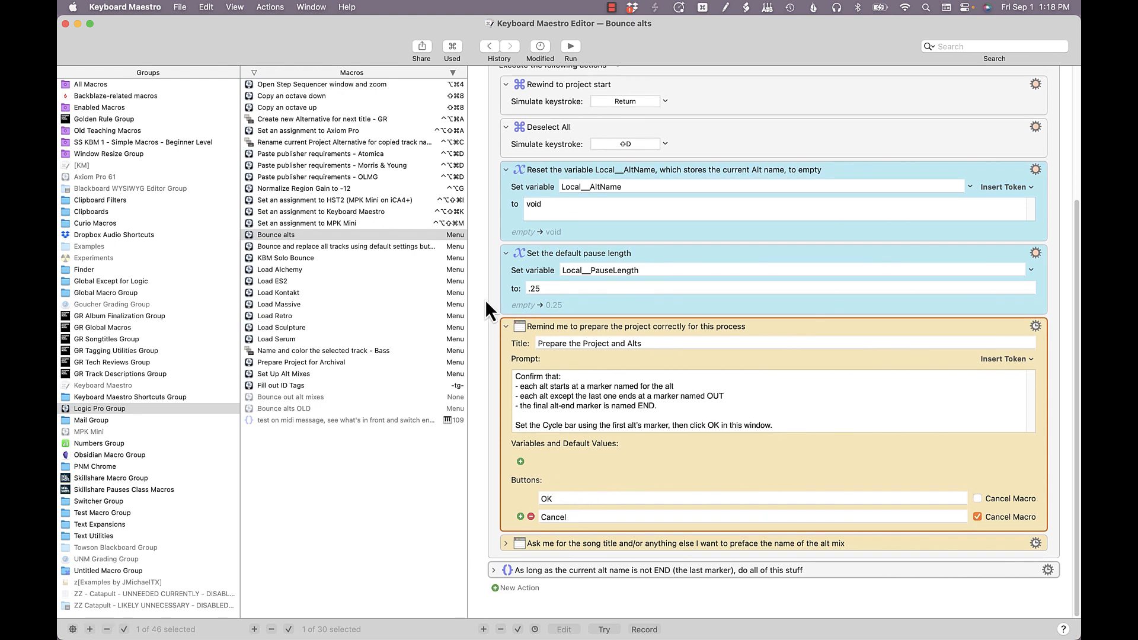
click(505, 544)
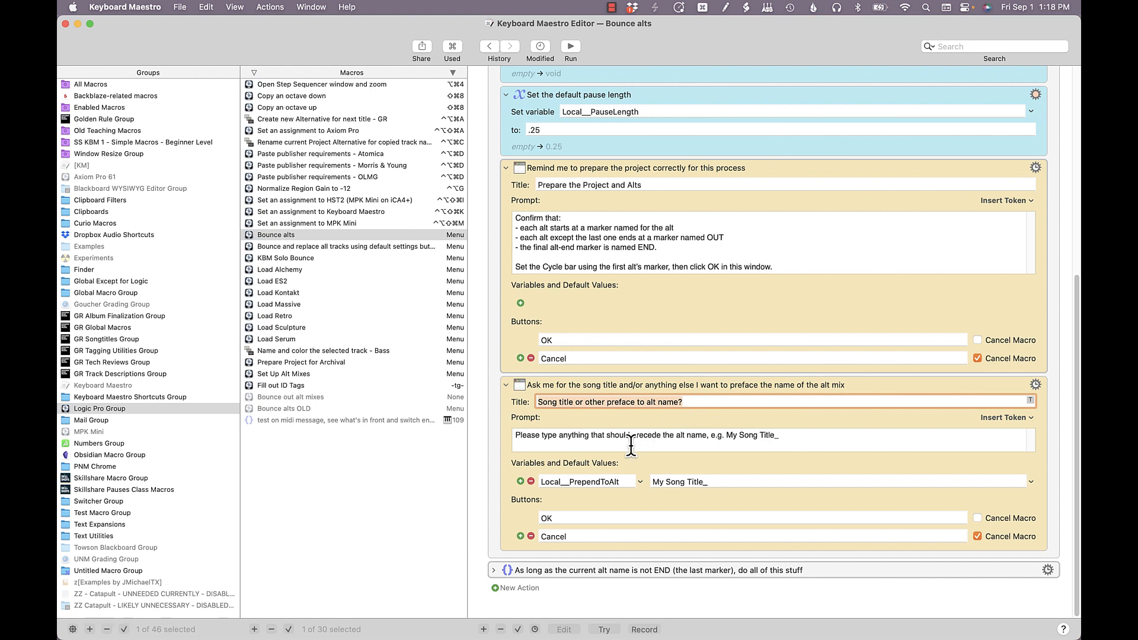
- Expand the loop that runs until the last marker and examine its Local__AltName is not END condition
click(631, 461)
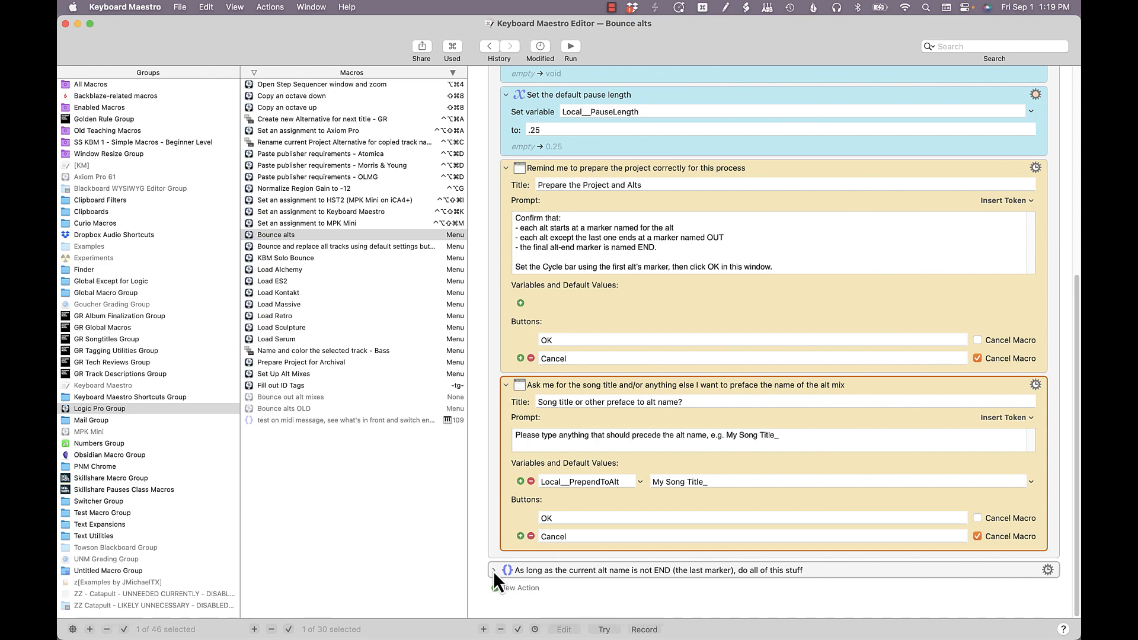
click(525, 561)
click(573, 554)
scroll(573, 553, down, 10)
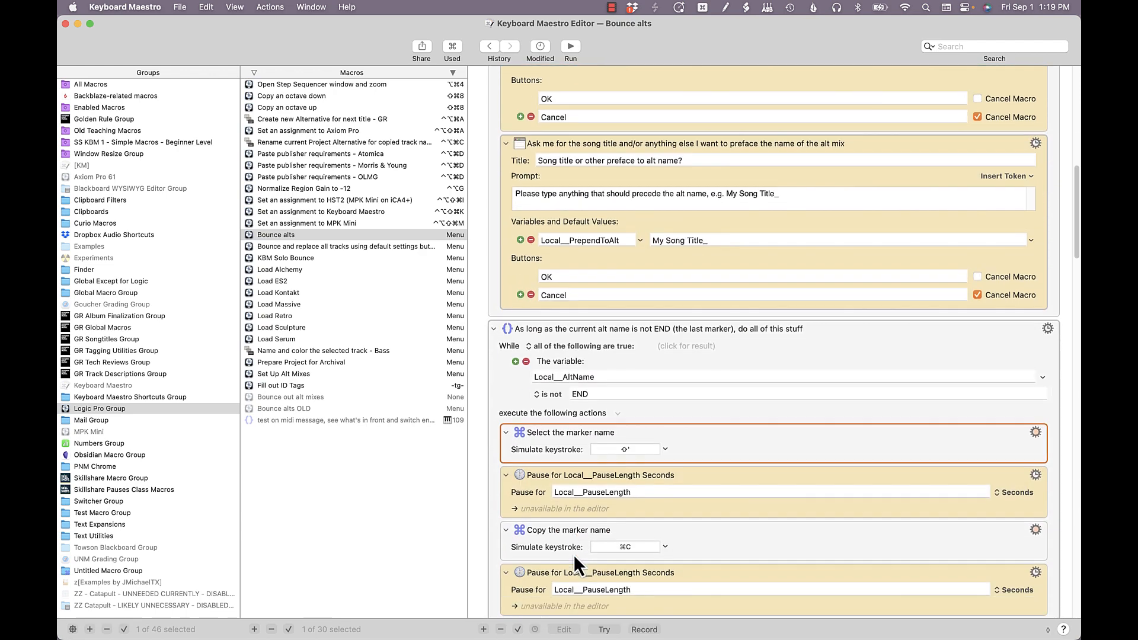
scroll(573, 553, down, 2)
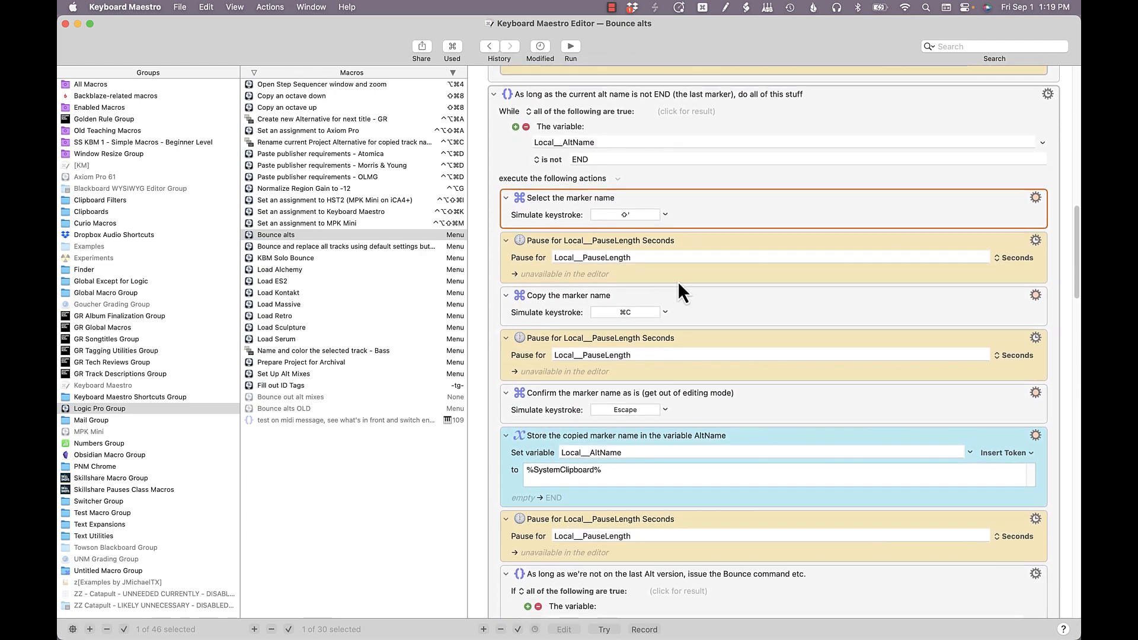
click(705, 135)
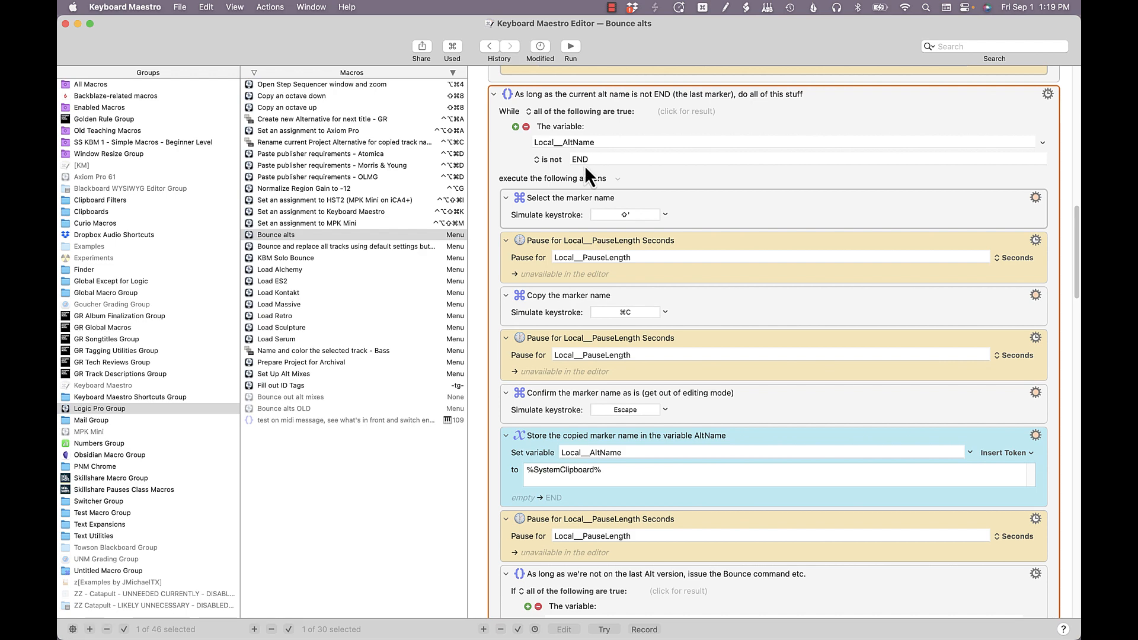
- Switch to Logic Pro to check the END marker in the marker track, and return to Keyboard Maestro
key(super+Tab)
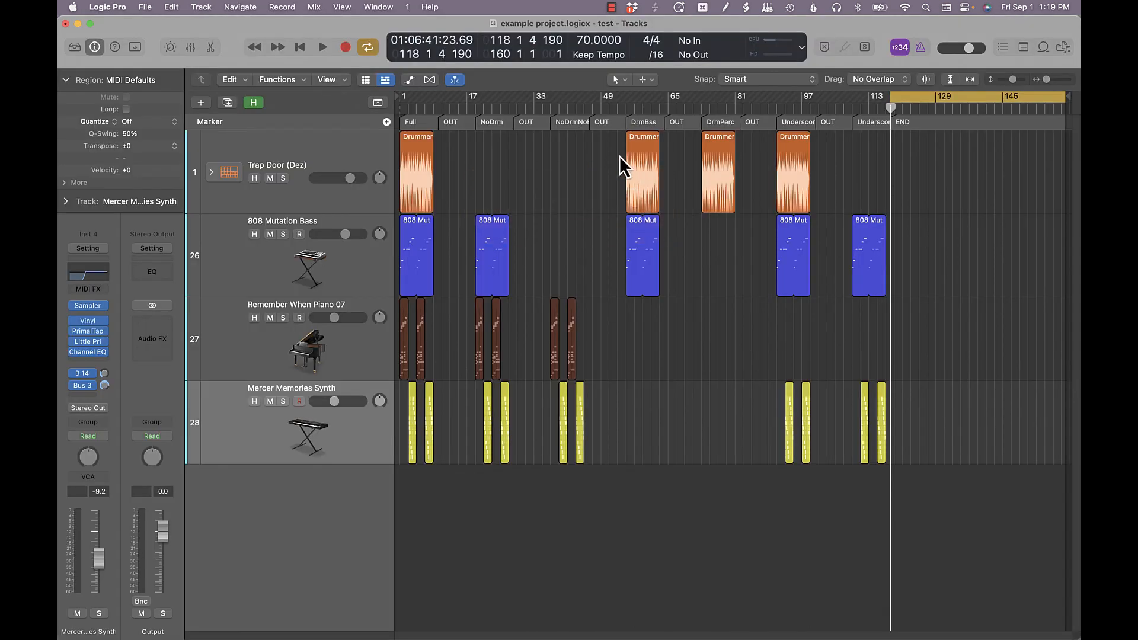
click(915, 125)
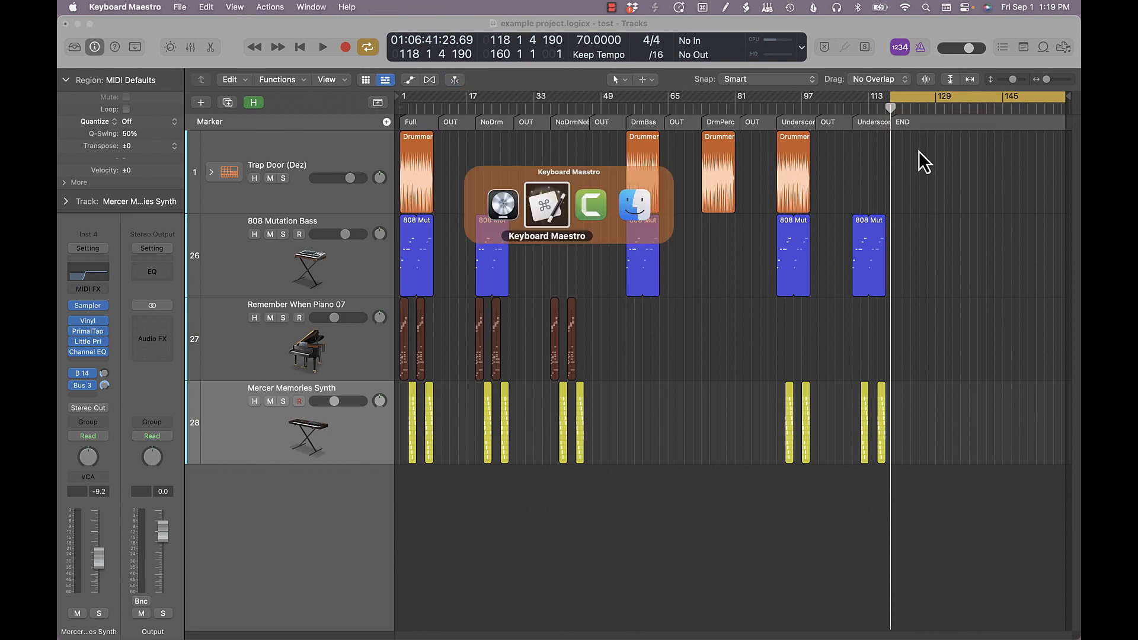
key(super+Tab)
- Examine the loop's actions for selecting the marker name, copying it and leaving the marker's editing mode
scroll(751, 228, down, 3)
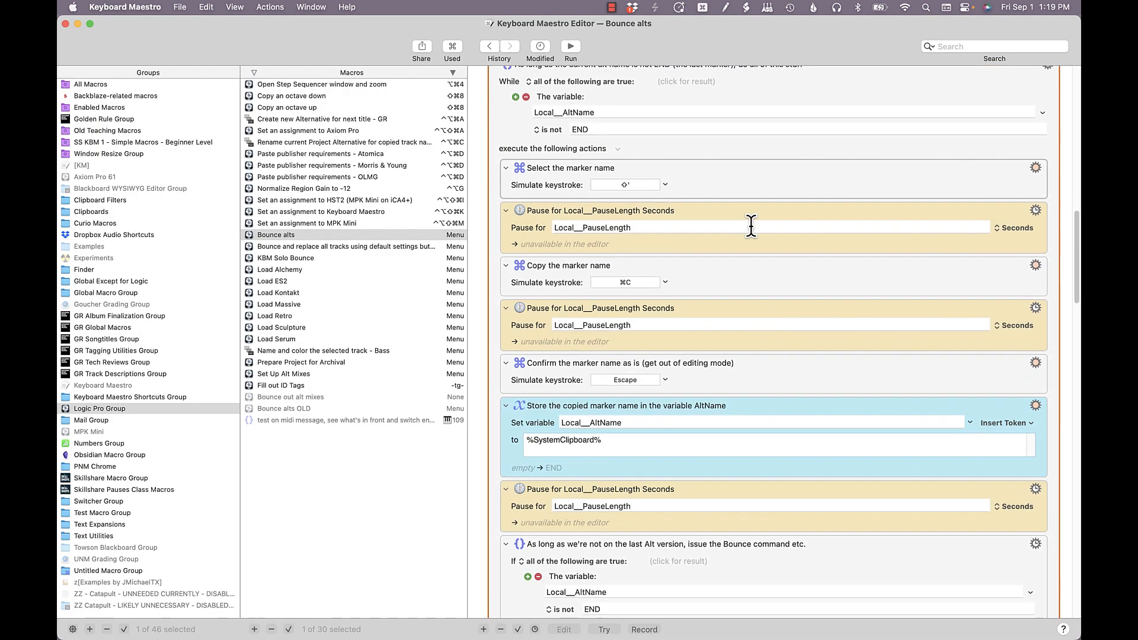
click(739, 138)
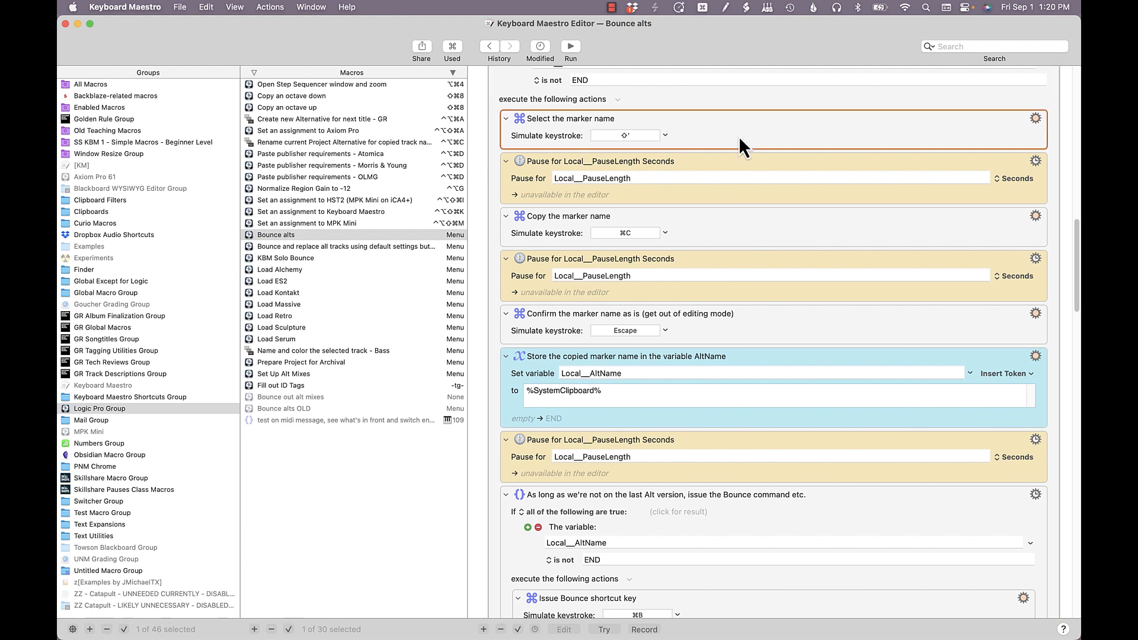
scroll(699, 225, down, 1)
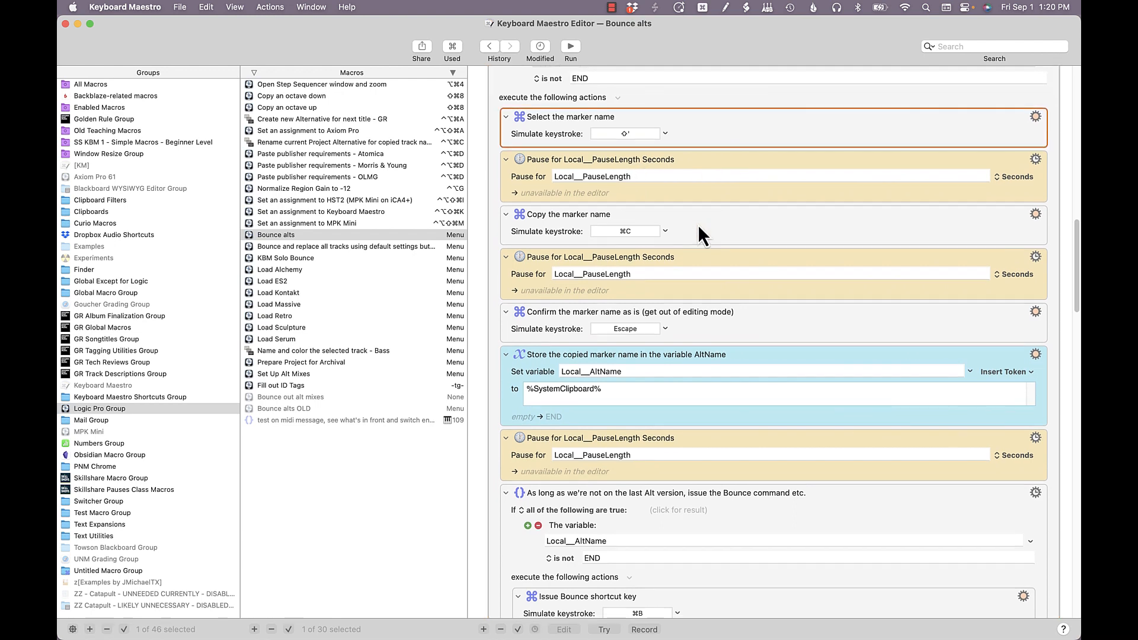
scroll(698, 225, down, 3)
click(692, 165)
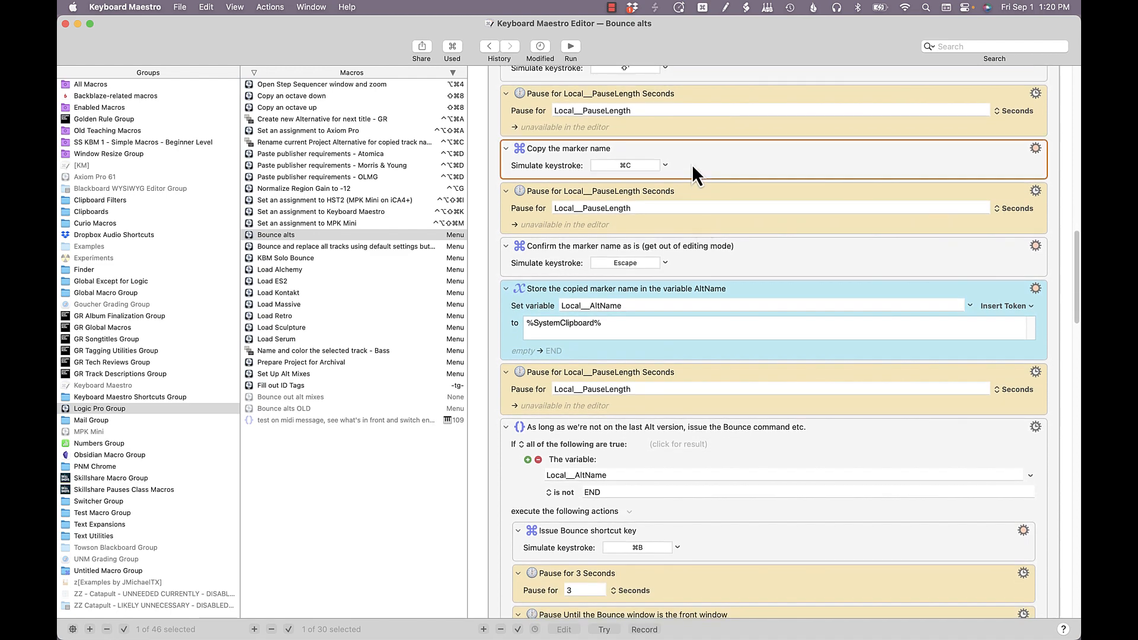
scroll(691, 165, down, 4)
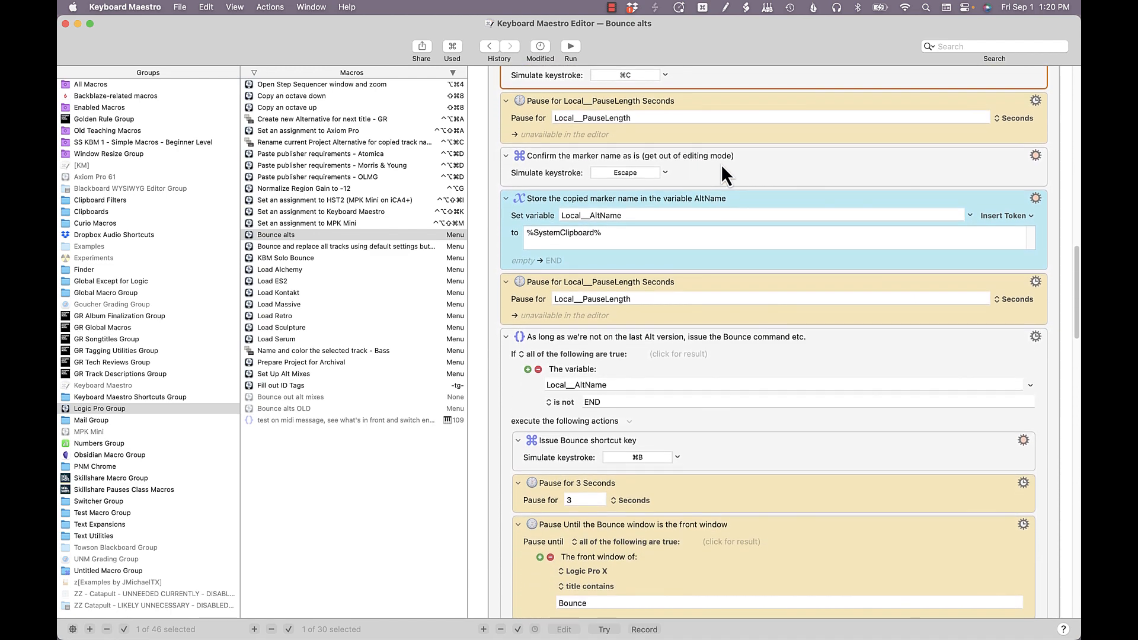
click(724, 170)
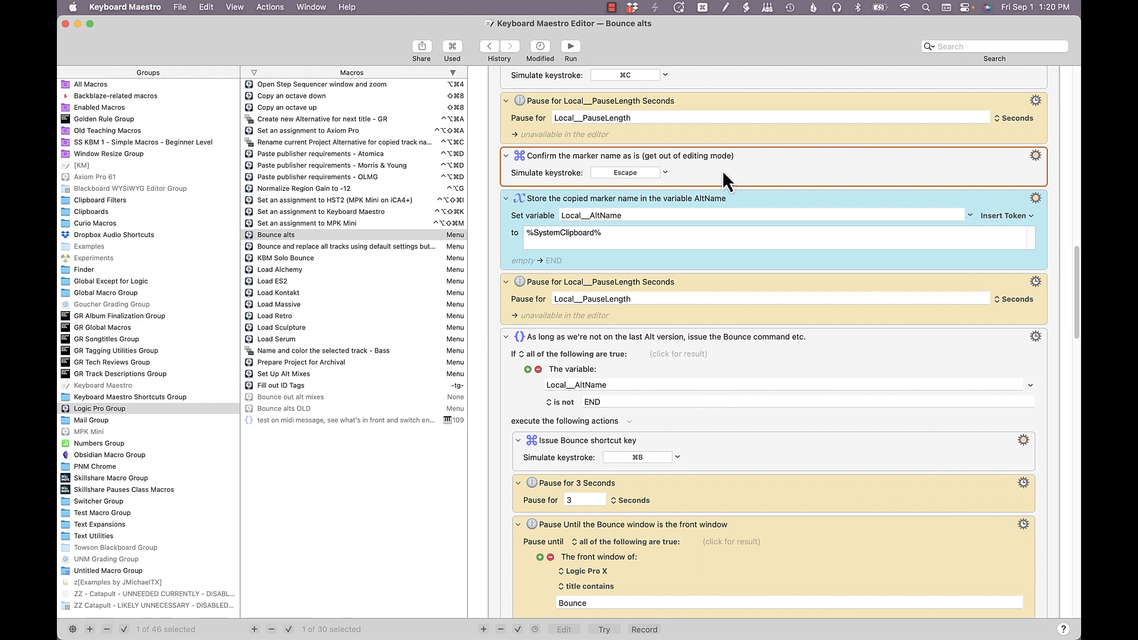
scroll(722, 170, down, 3)
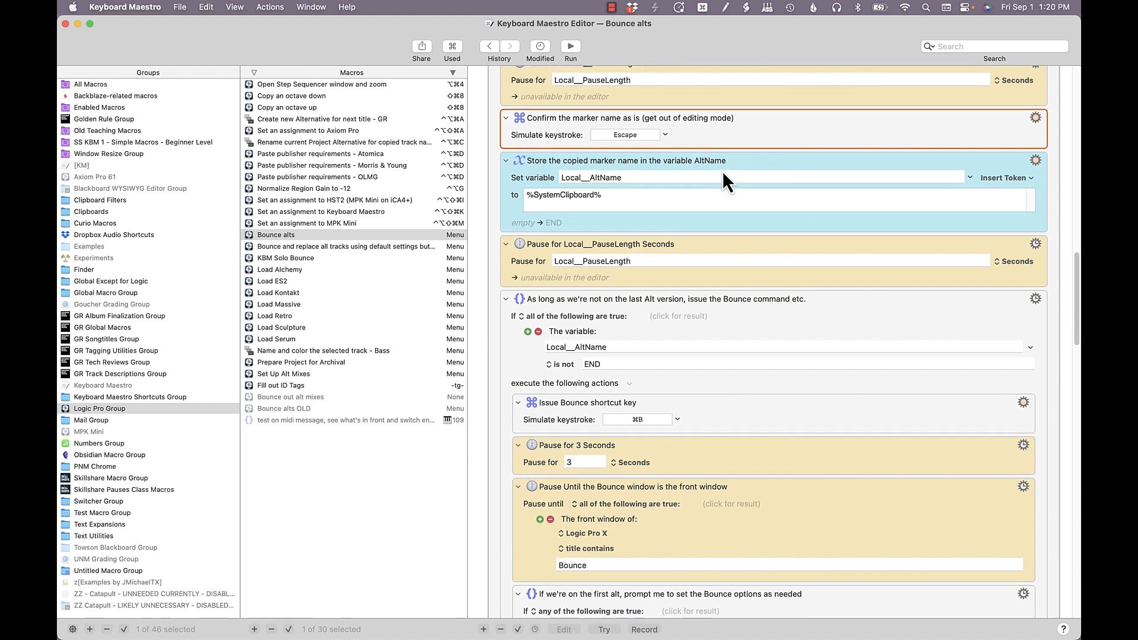
- Examine the action that stores the copied marker name in Local__AltName and the Local__PauseLength pause following it
click(722, 171)
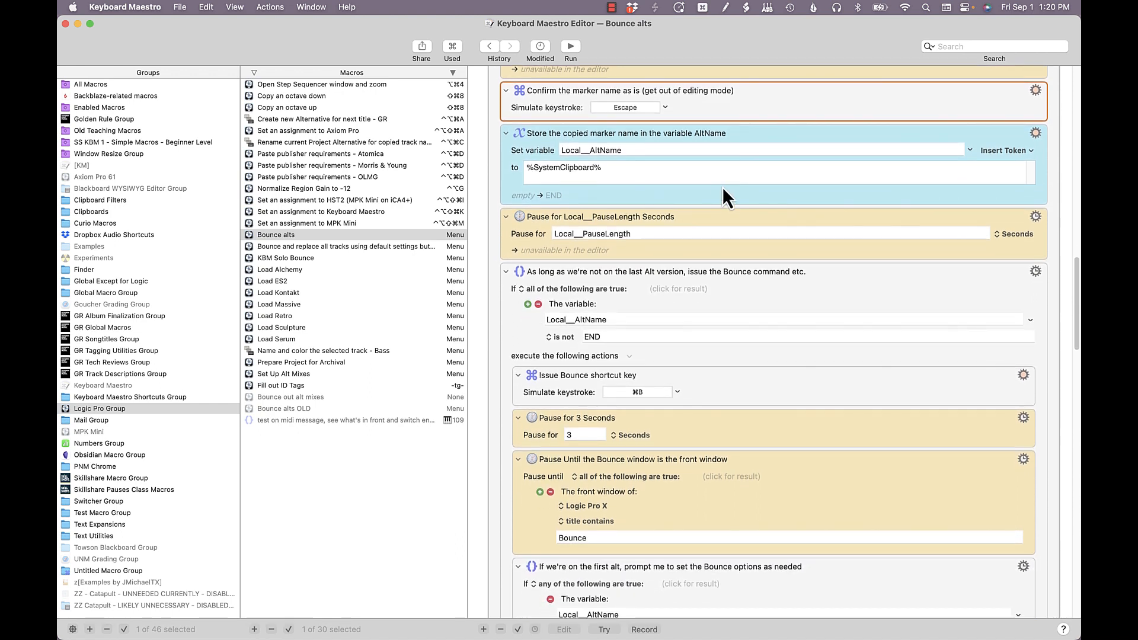
scroll(723, 194, down, 1)
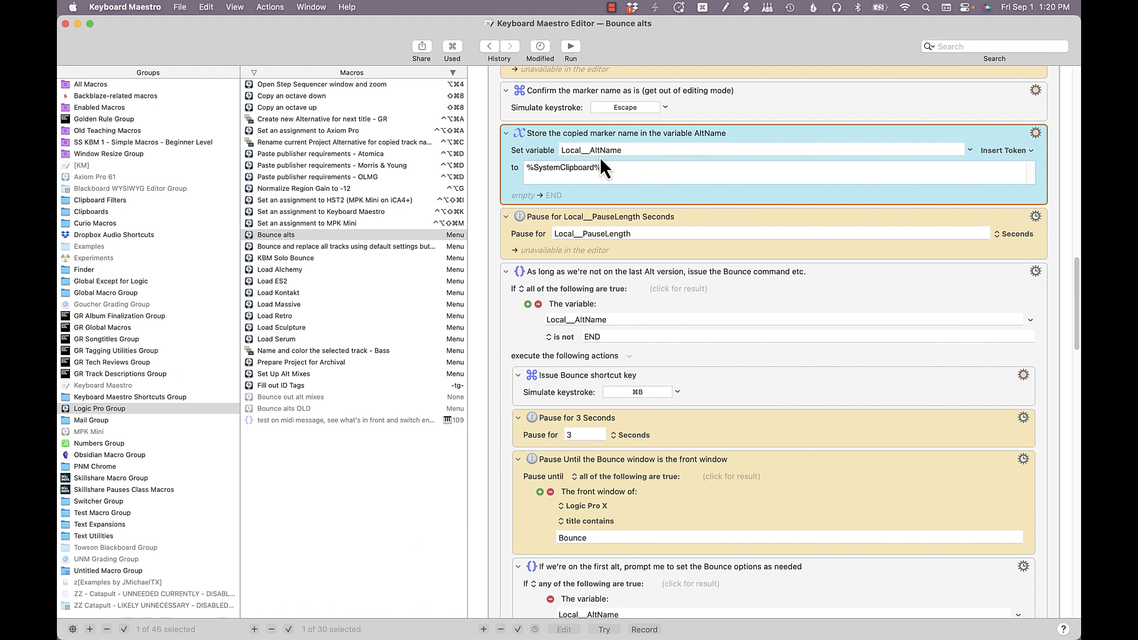
scroll(634, 252, down, 4)
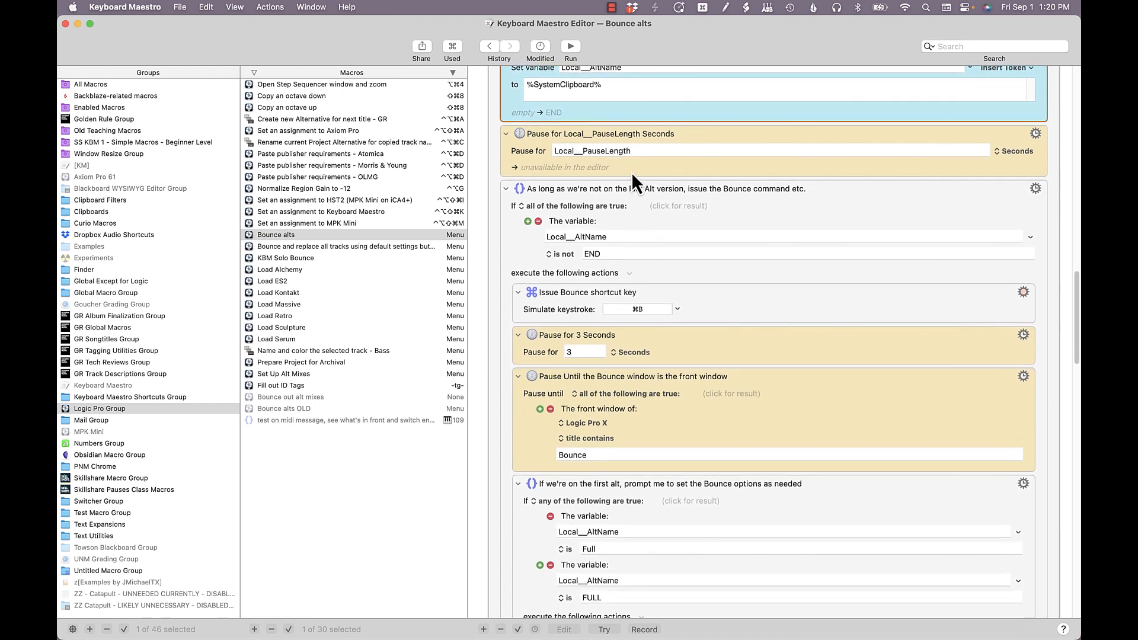
scroll(681, 249, down, 1)
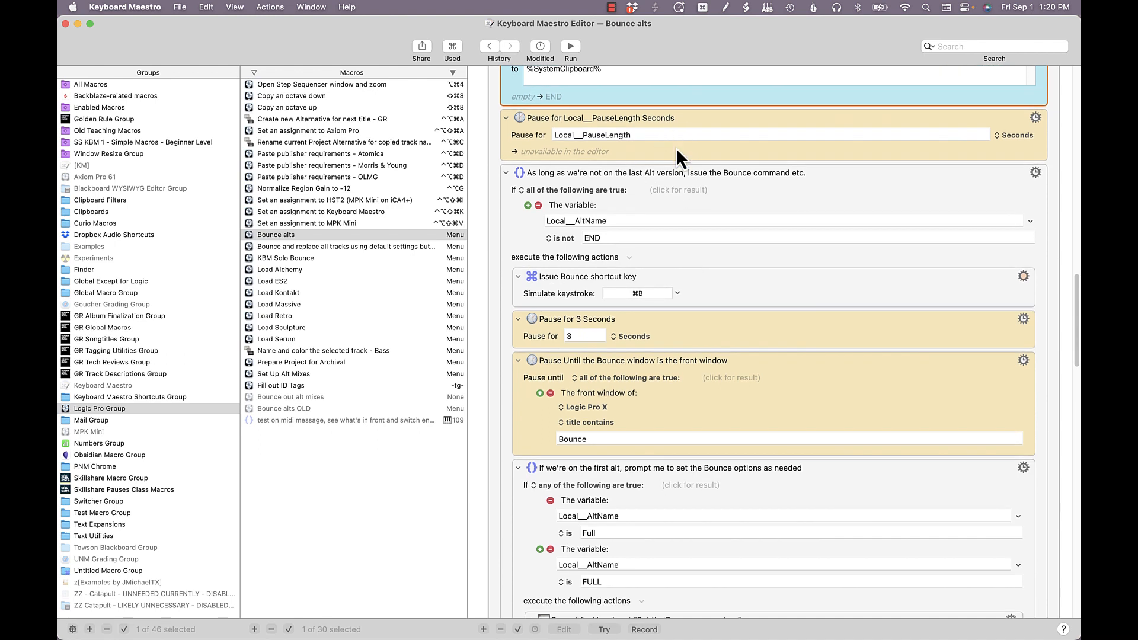
click(634, 153)
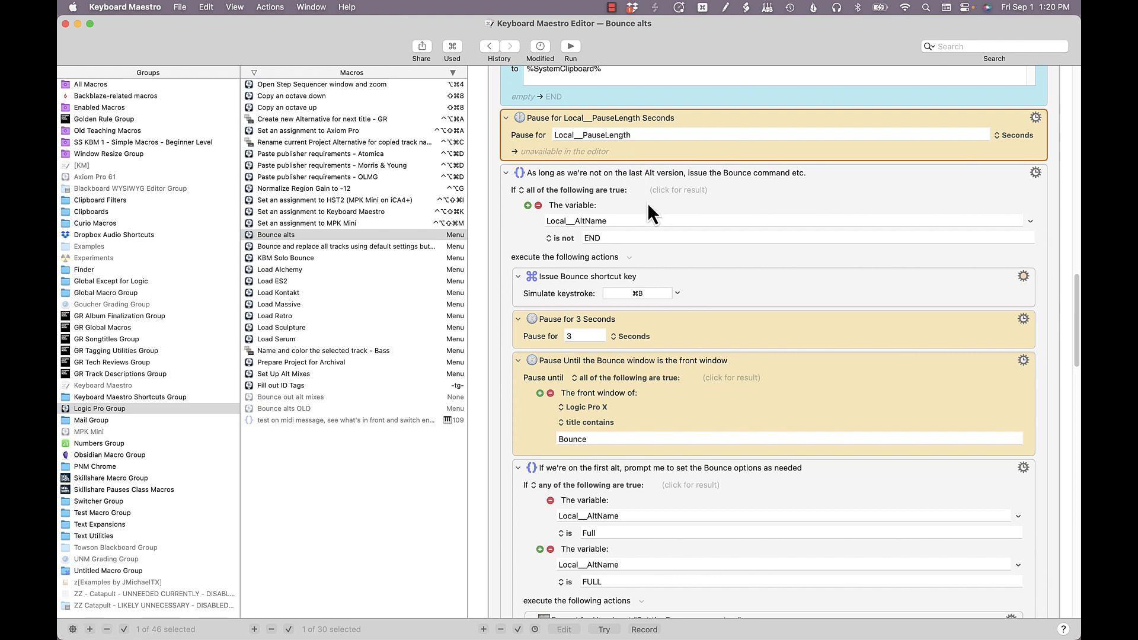
scroll(647, 203, up, 2)
scroll(647, 203, up, 1)
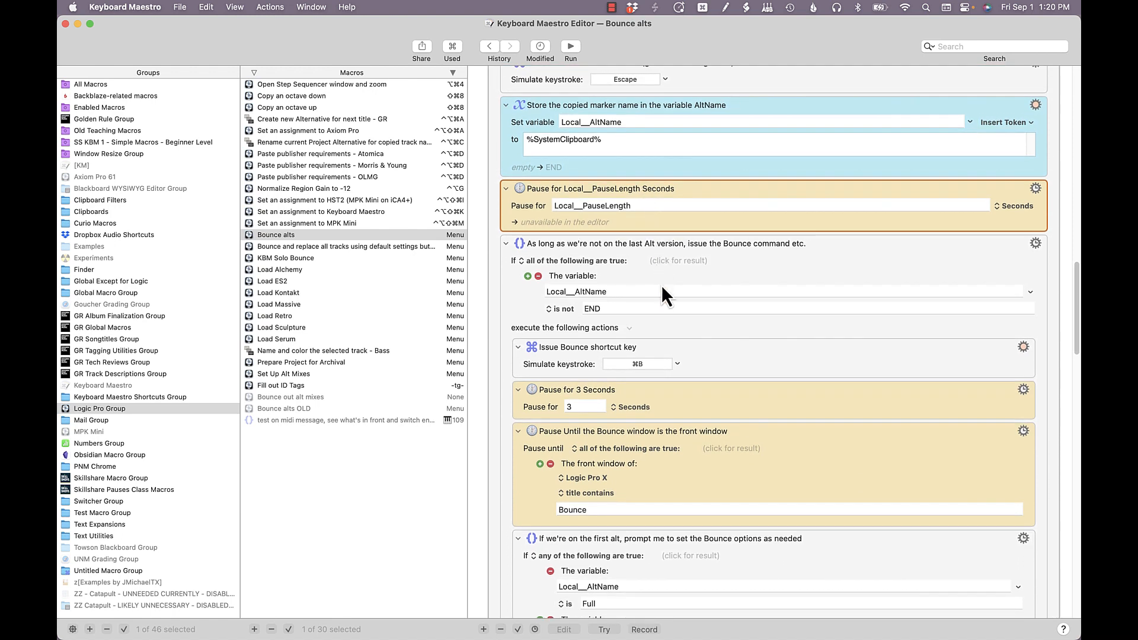
- Examine the If action that checks for the last alt version, together with its Issue Bounce shortcut key action
scroll(662, 285, down, 2)
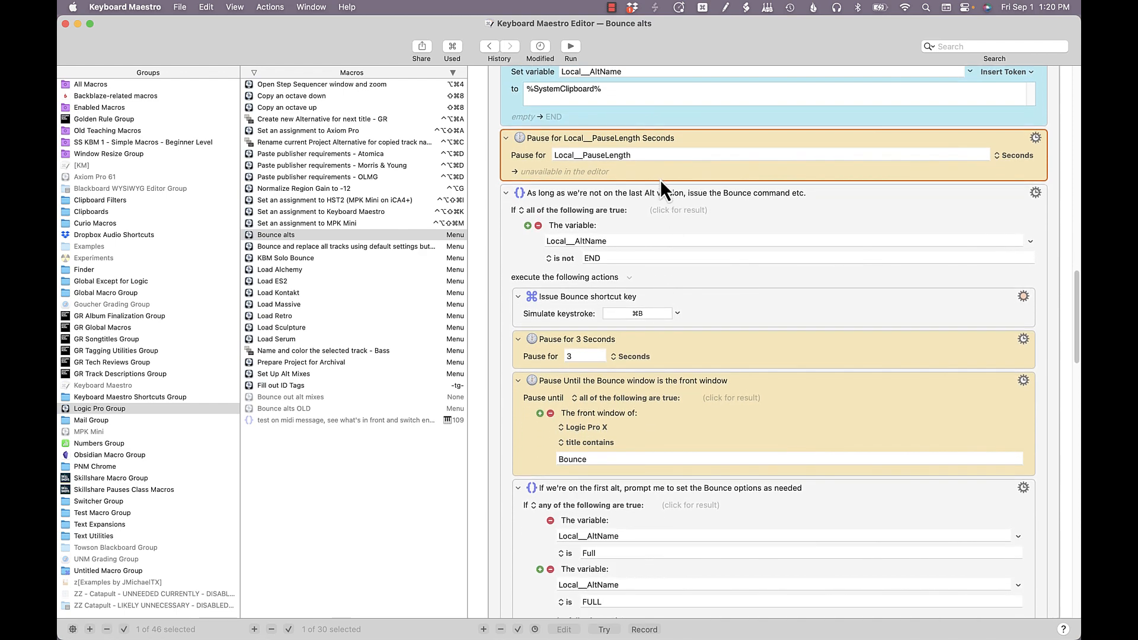
scroll(655, 223, down, 4)
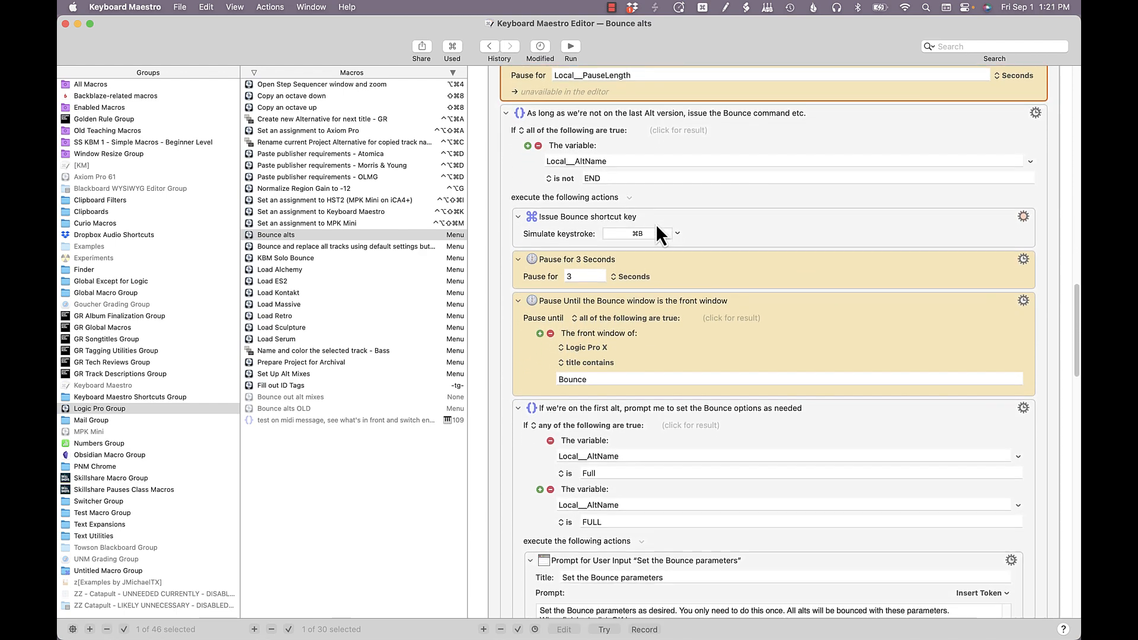
scroll(655, 224, down, 1)
click(636, 113)
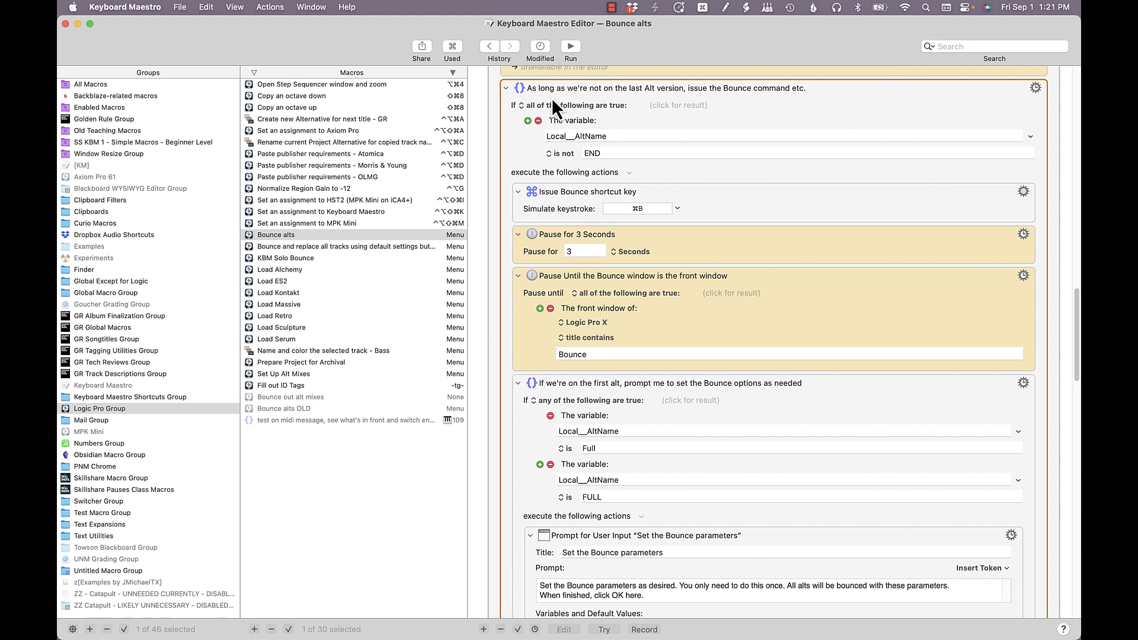
scroll(642, 121, down, 1)
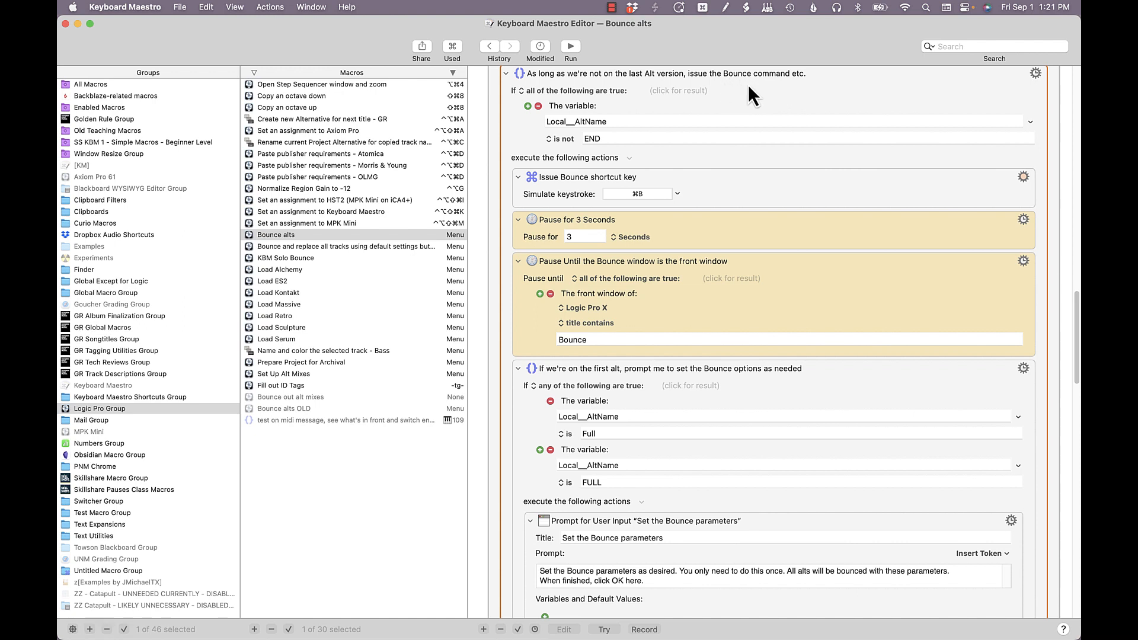
scroll(744, 94, down, 5)
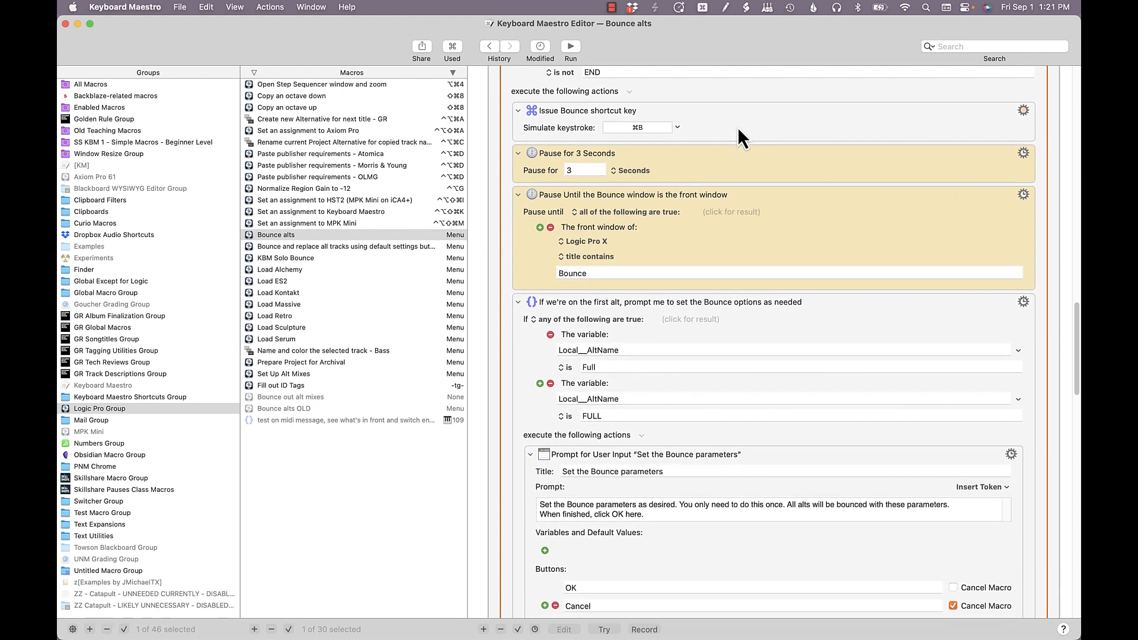
click(727, 126)
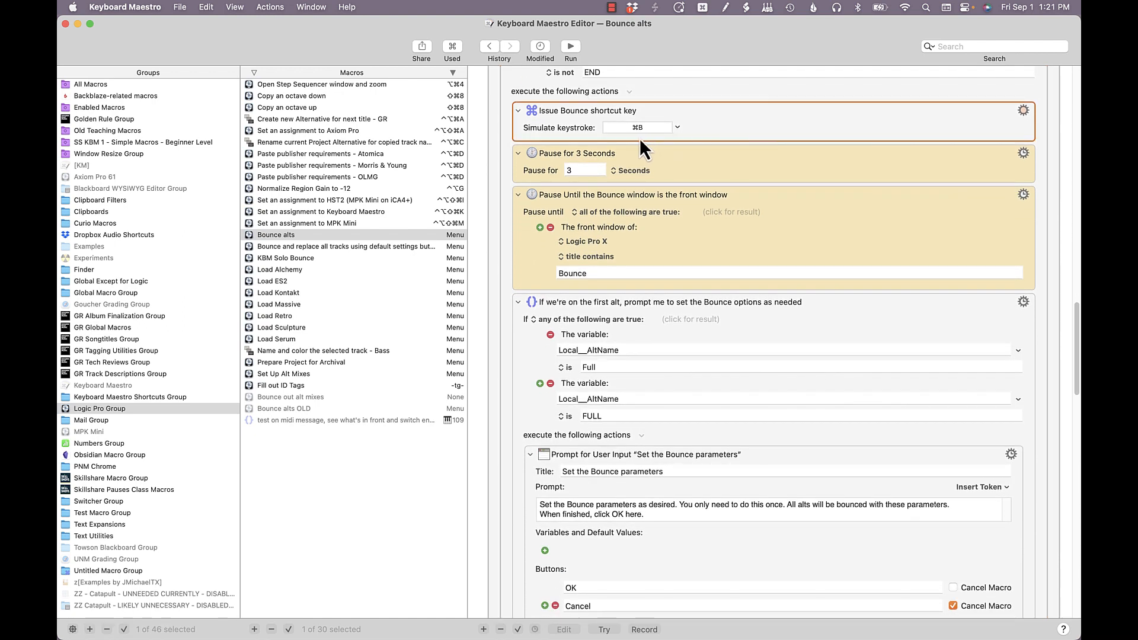
- Examine the pause that waits for the Bounce window, checking it against the title of Logic Pro's Bounce dialog, and return to Keyboard Maestro
scroll(639, 138, down, 6)
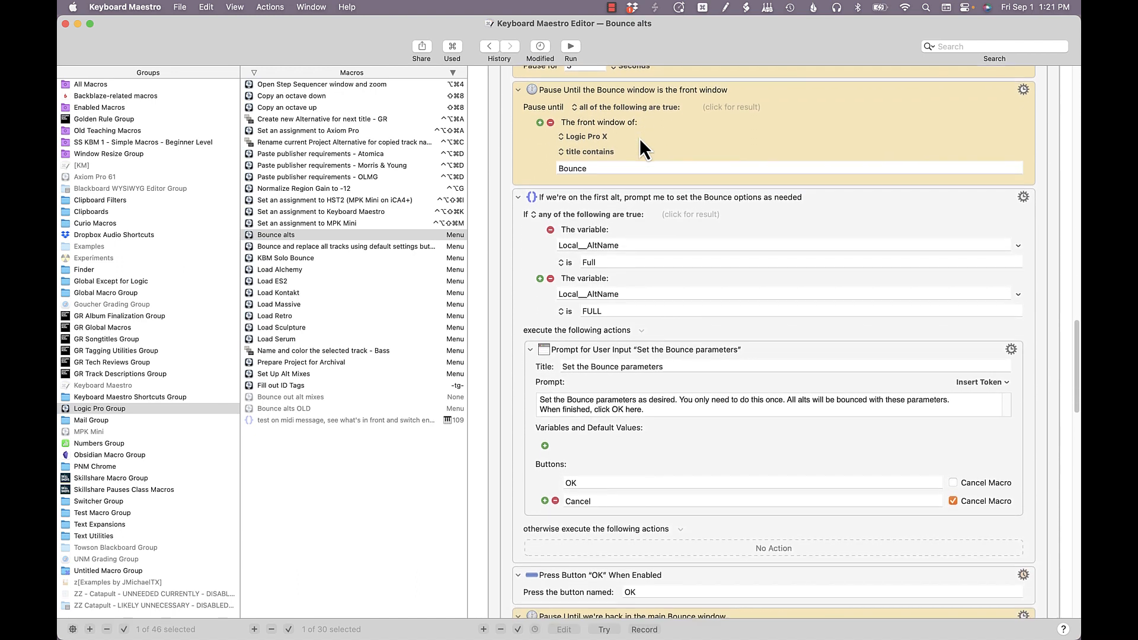
click(670, 142)
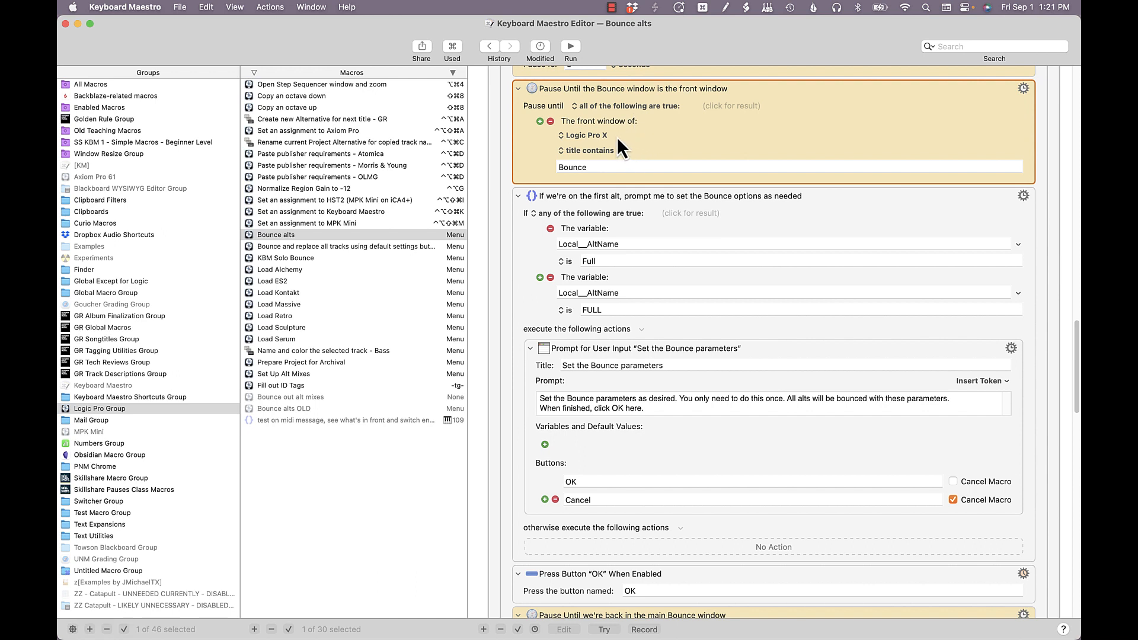
key(super+Tab)
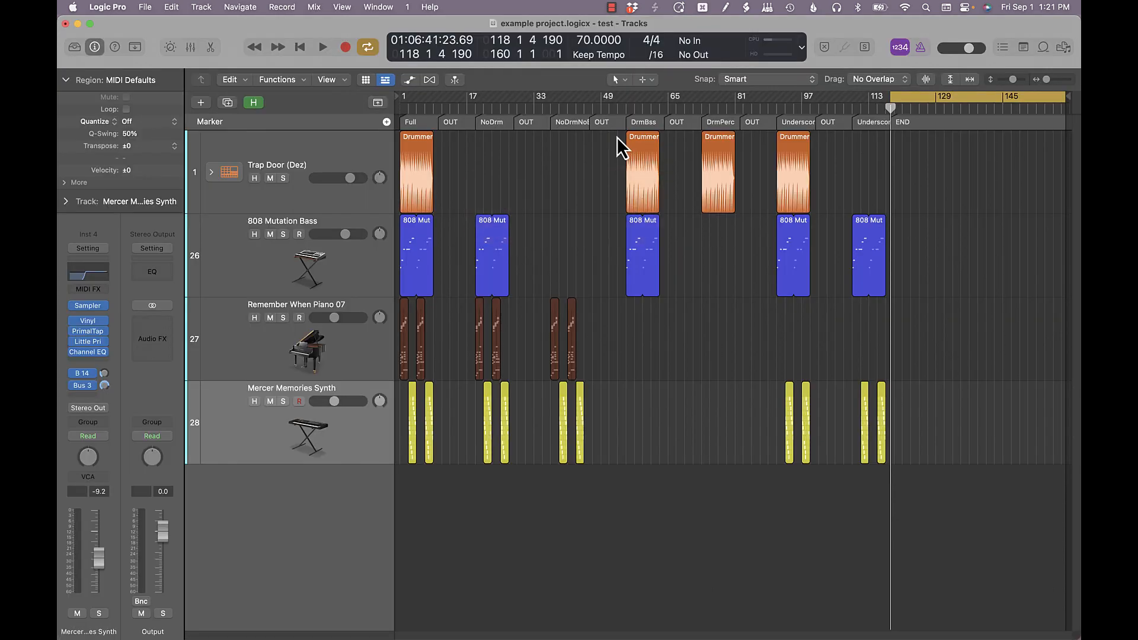
key(super+b)
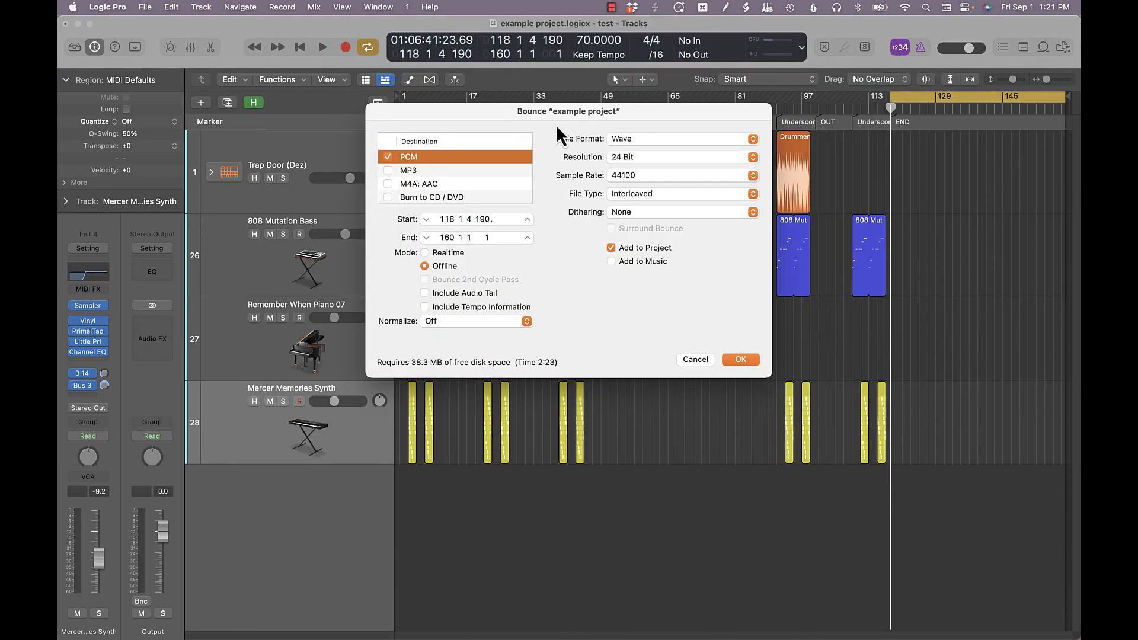
mouse_move(524, 112)
mouse_down()
mouse_move(528, 122)
mouse_move(534, 114)
mouse_up()
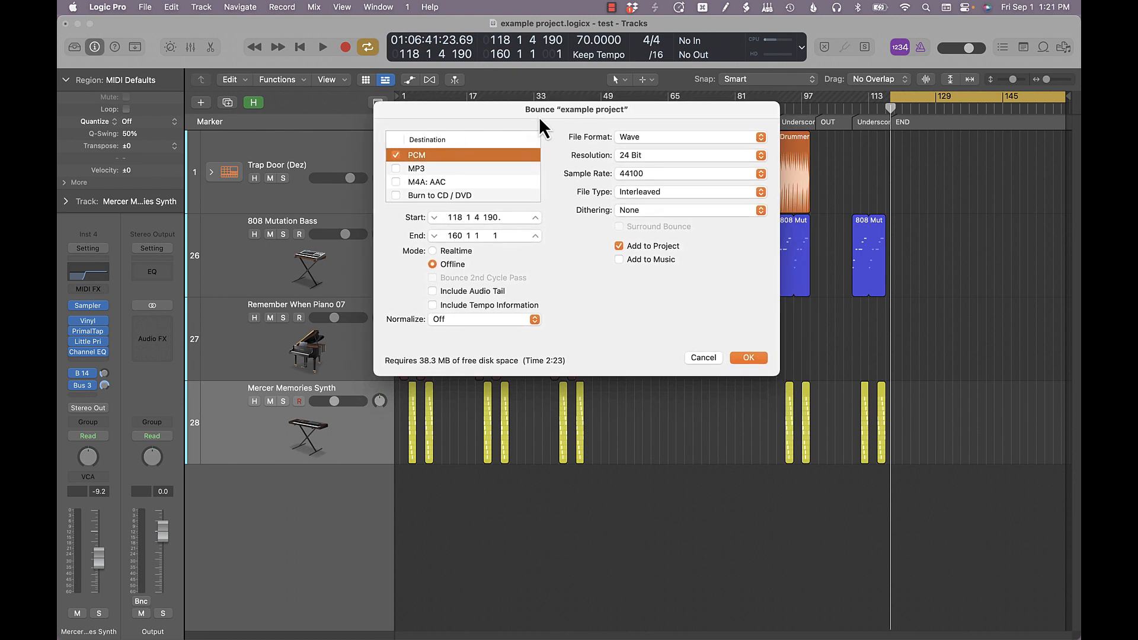
key(super+Tab)
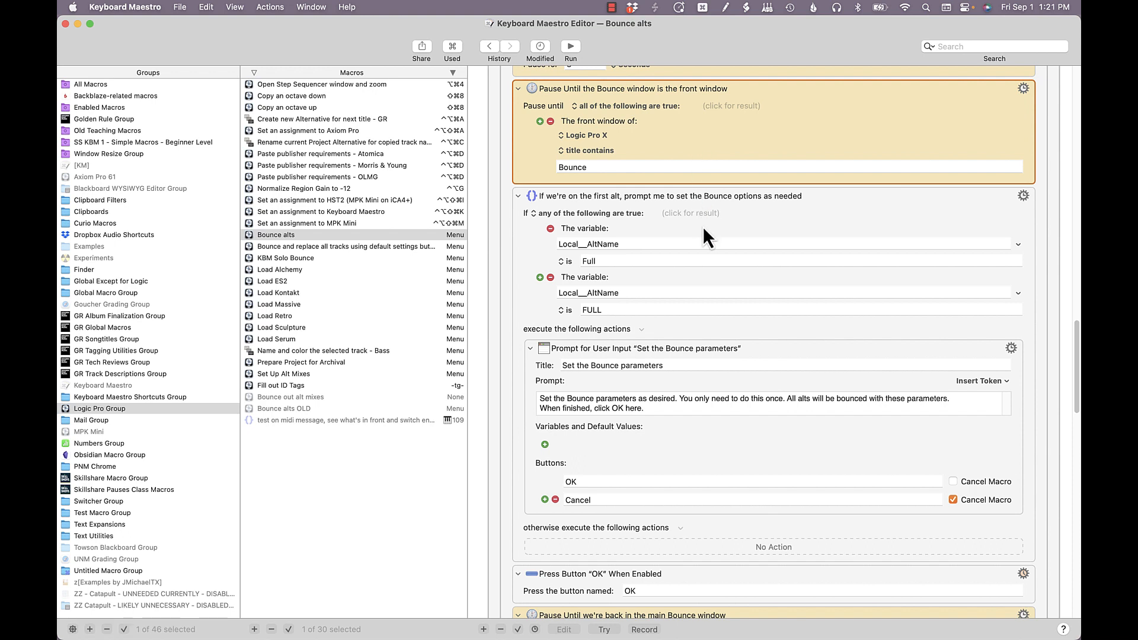
- Examine the If action that prompts for Bounce options on the first alt, including its Full and FULL name conditions
scroll(703, 234, down, 3)
click(695, 182)
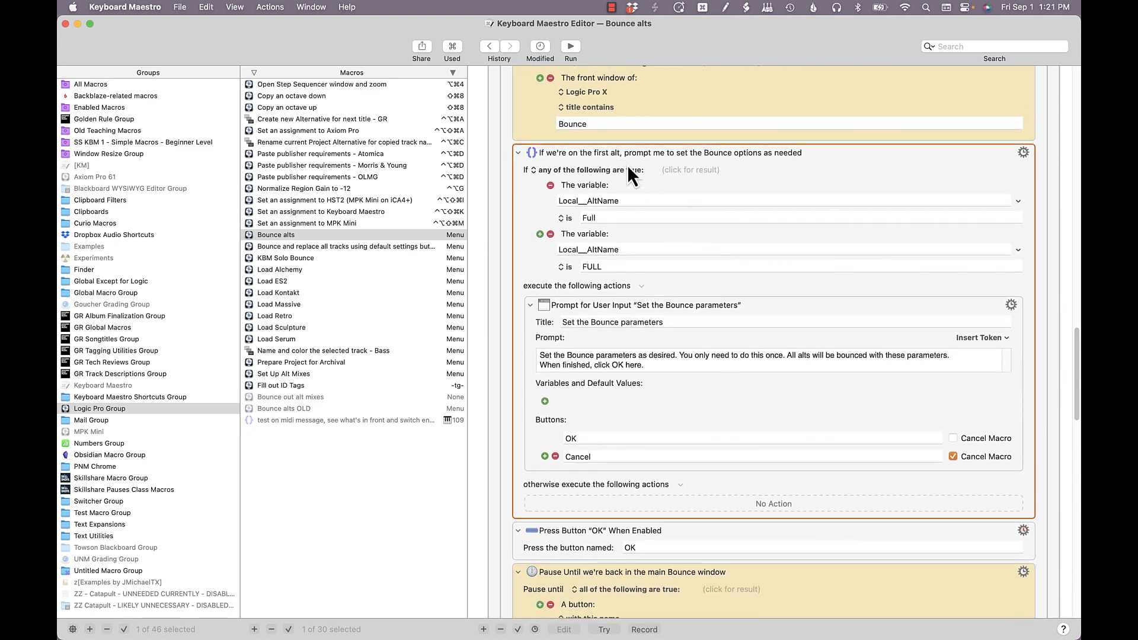
scroll(656, 186, down, 3)
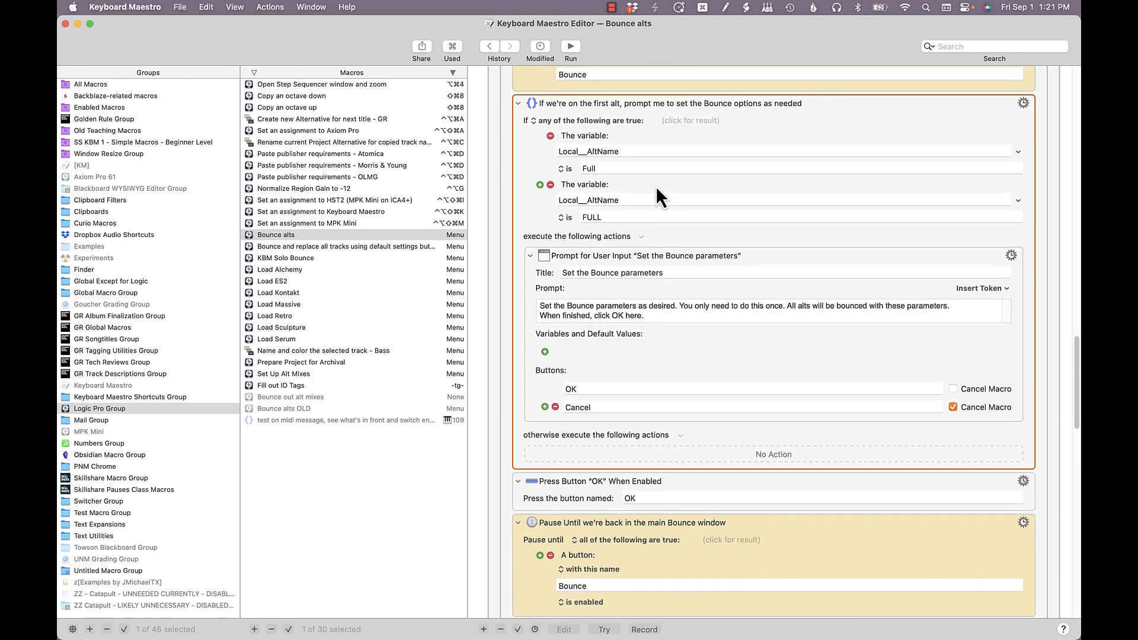
click(604, 158)
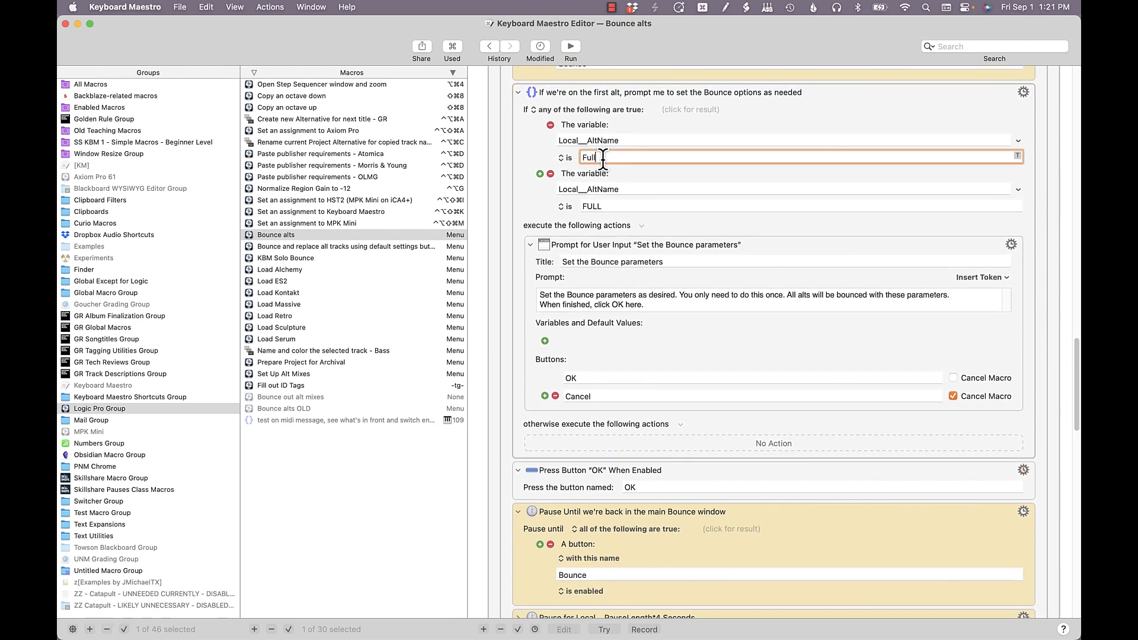
click(611, 206)
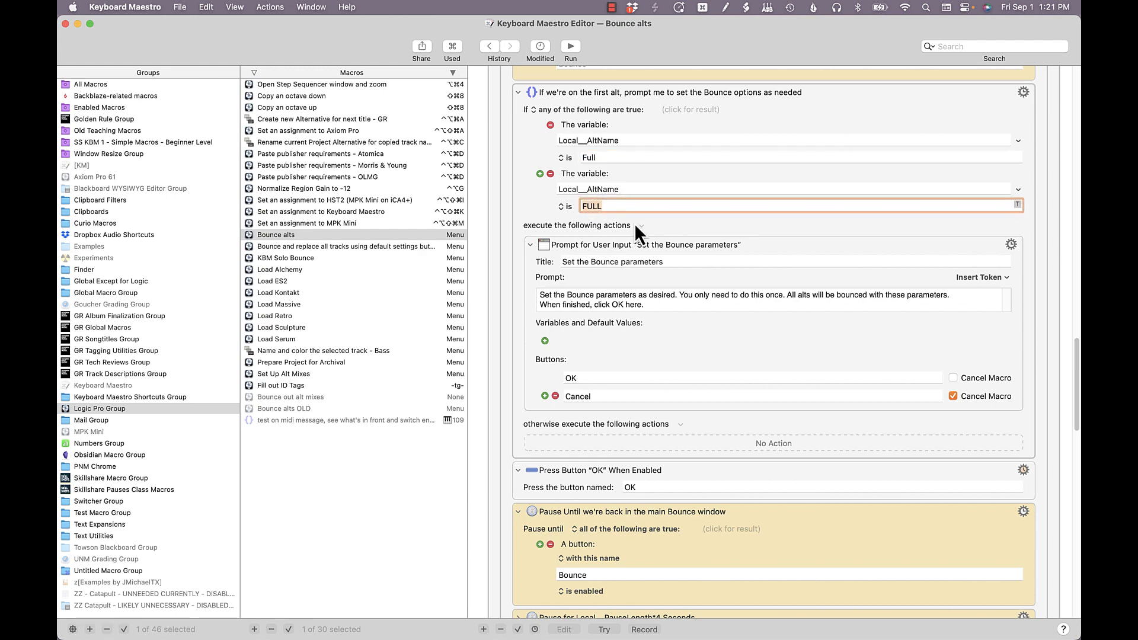
- Try the "Set the Bounce parameters" user input prompt on its own and dismiss its dialog with Cancel
scroll(635, 226, down, 3)
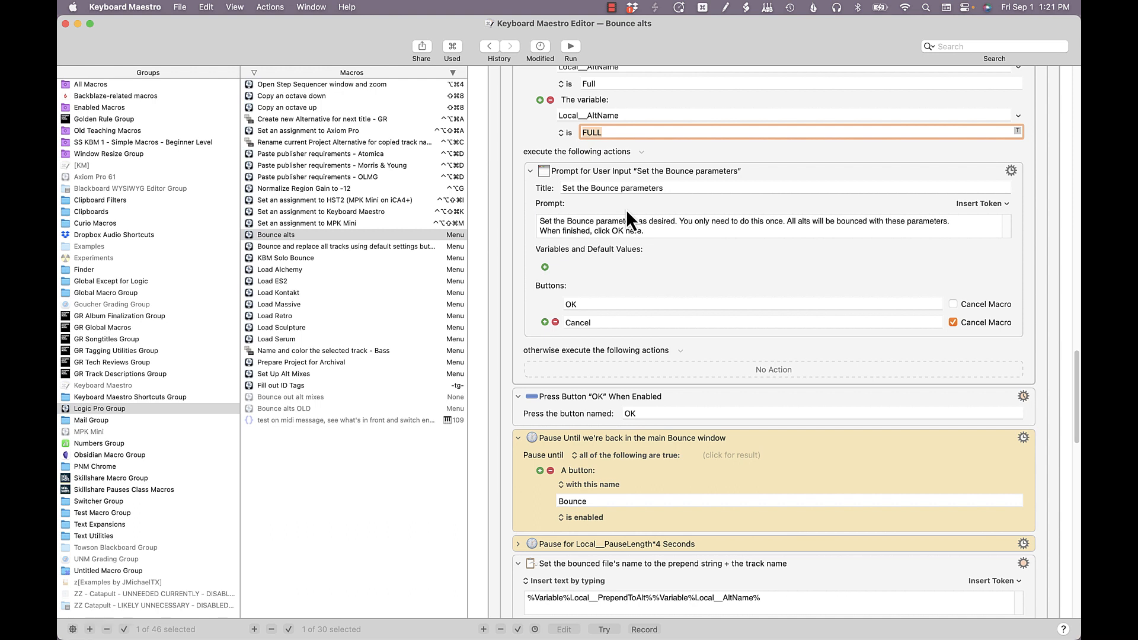
click(625, 212)
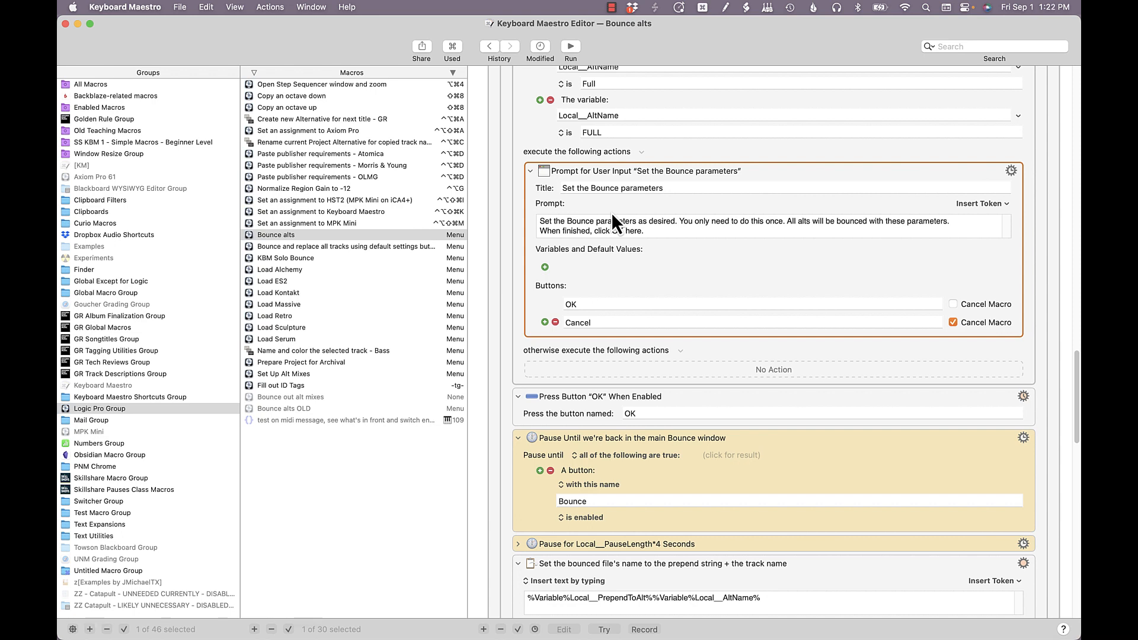
right_click(610, 213)
click(620, 217)
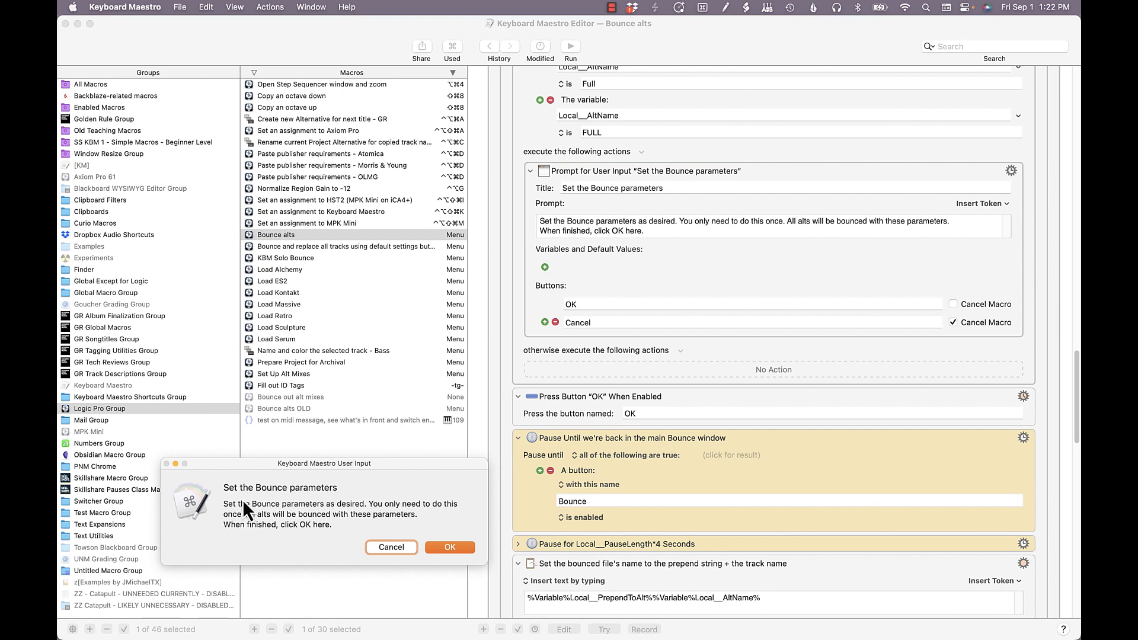
click(372, 546)
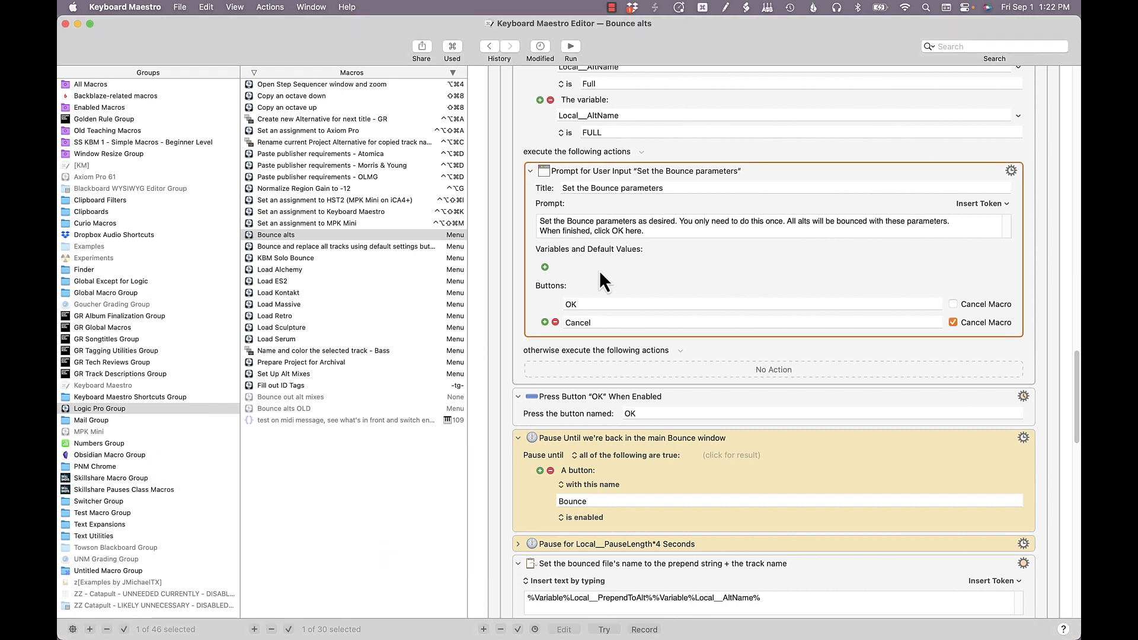
- Examine the Press Button "OK" action and the pause that waits until the button named Bounce is enabled
scroll(618, 265, down, 1)
scroll(618, 266, down, 3)
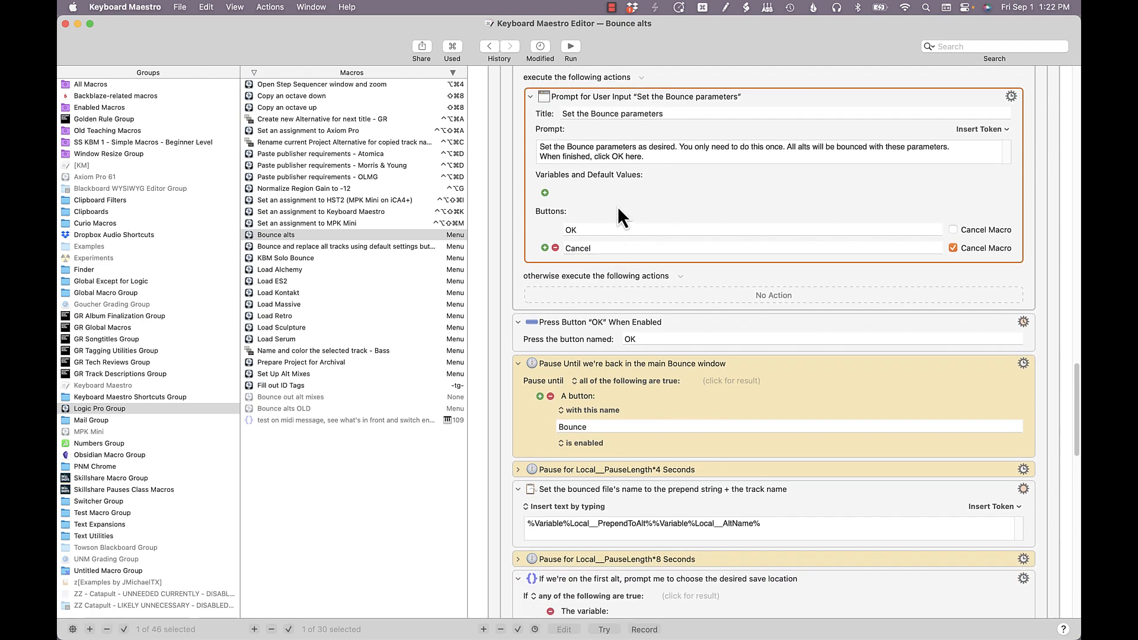
scroll(618, 206, down, 8)
click(598, 133)
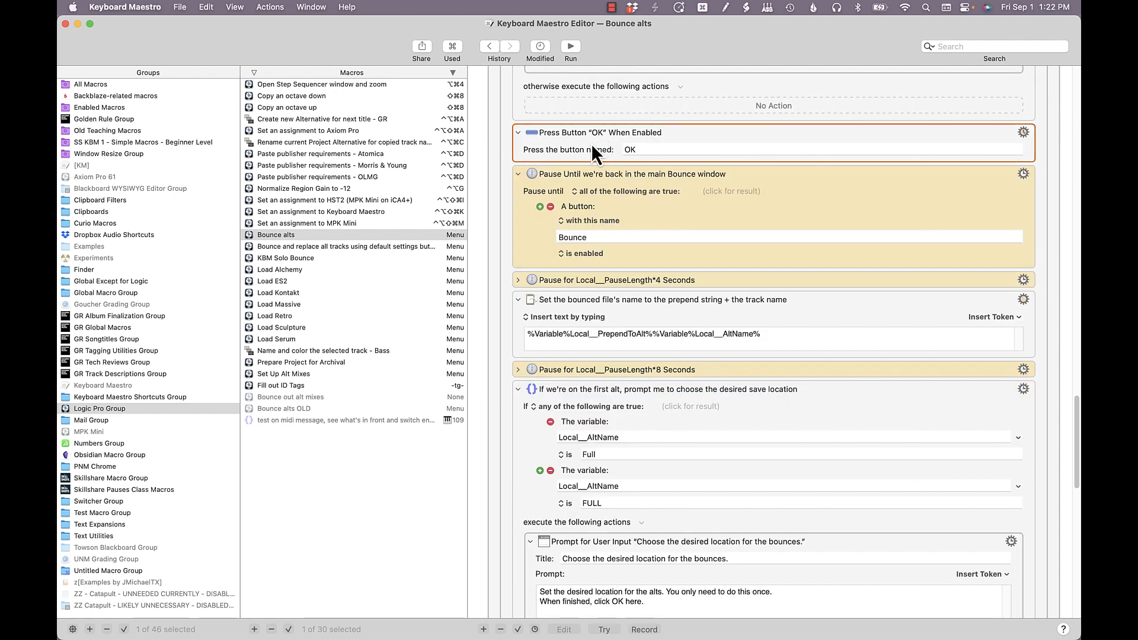
click(625, 179)
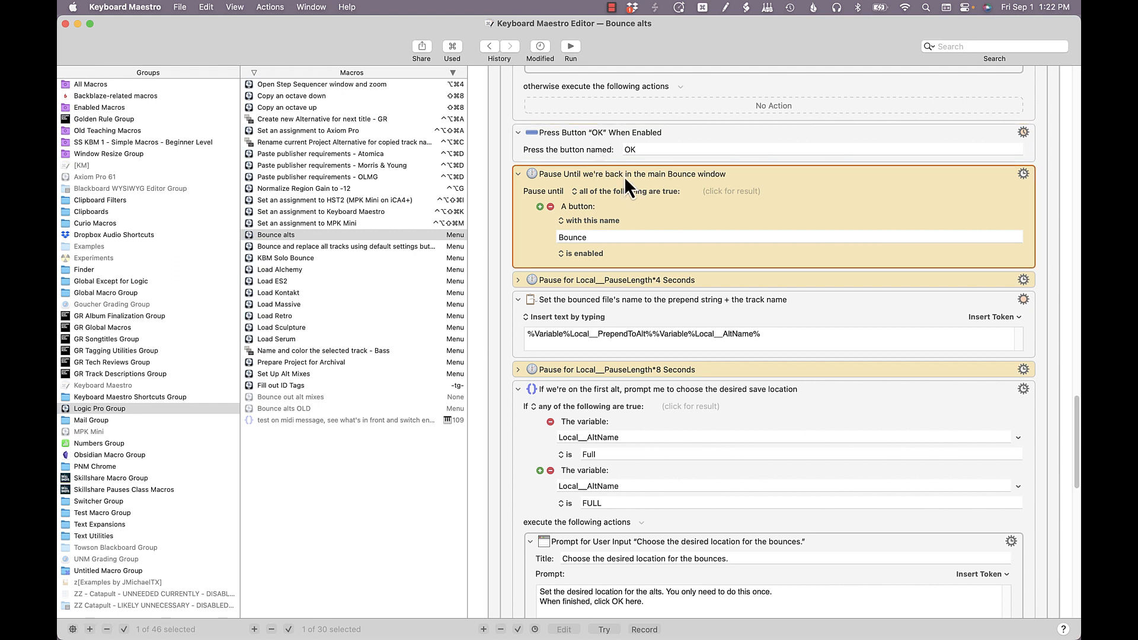
scroll(625, 179, down, 3)
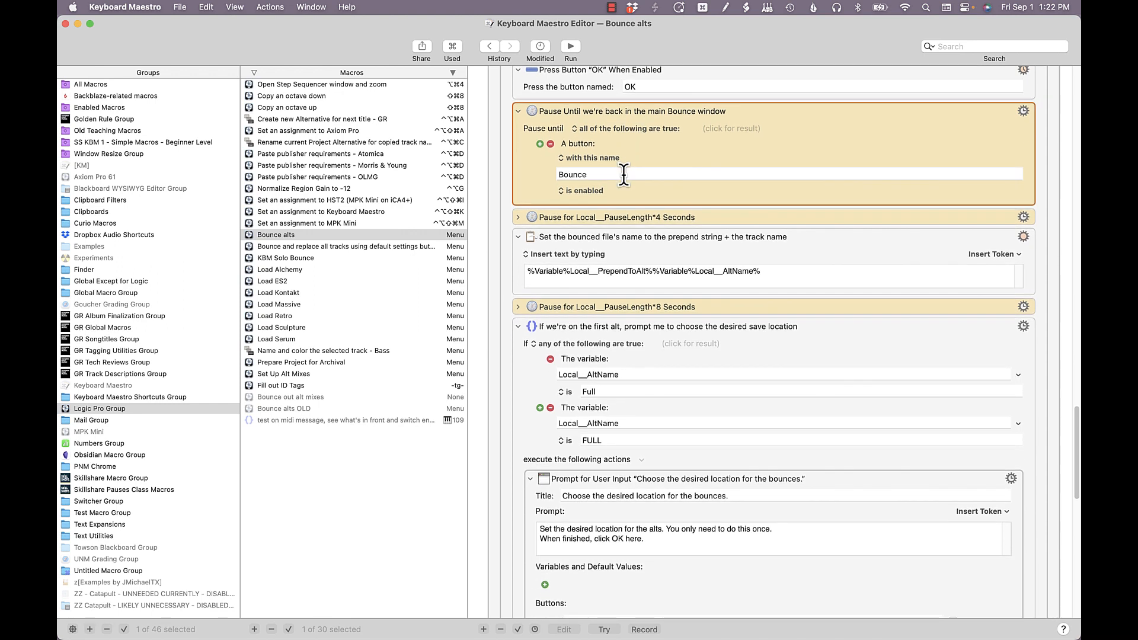
click(573, 175)
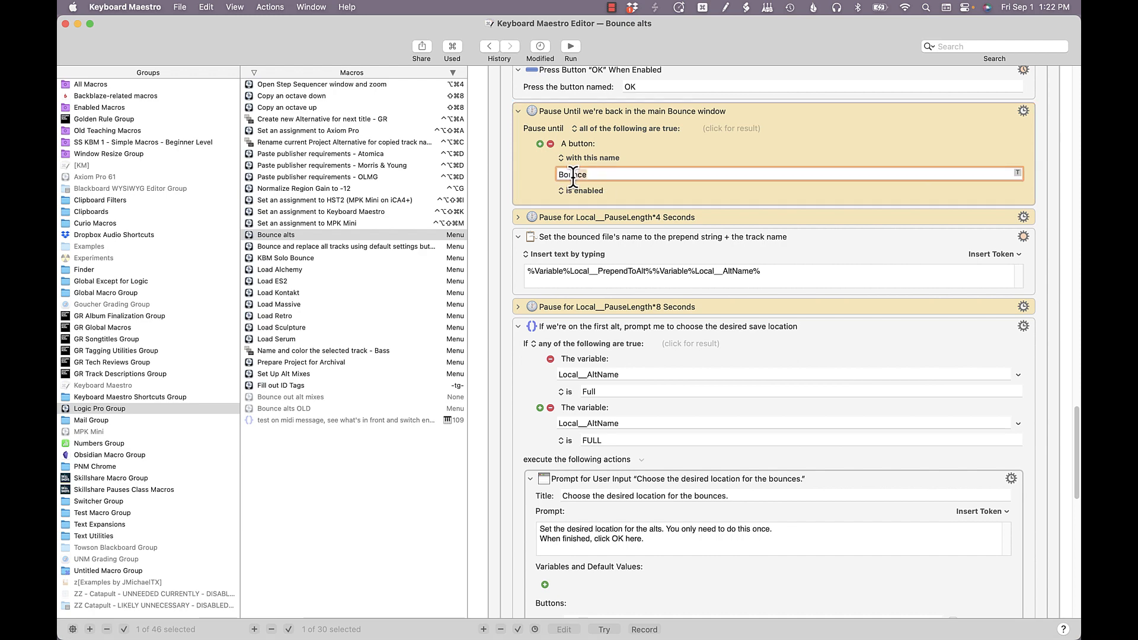
click(528, 178)
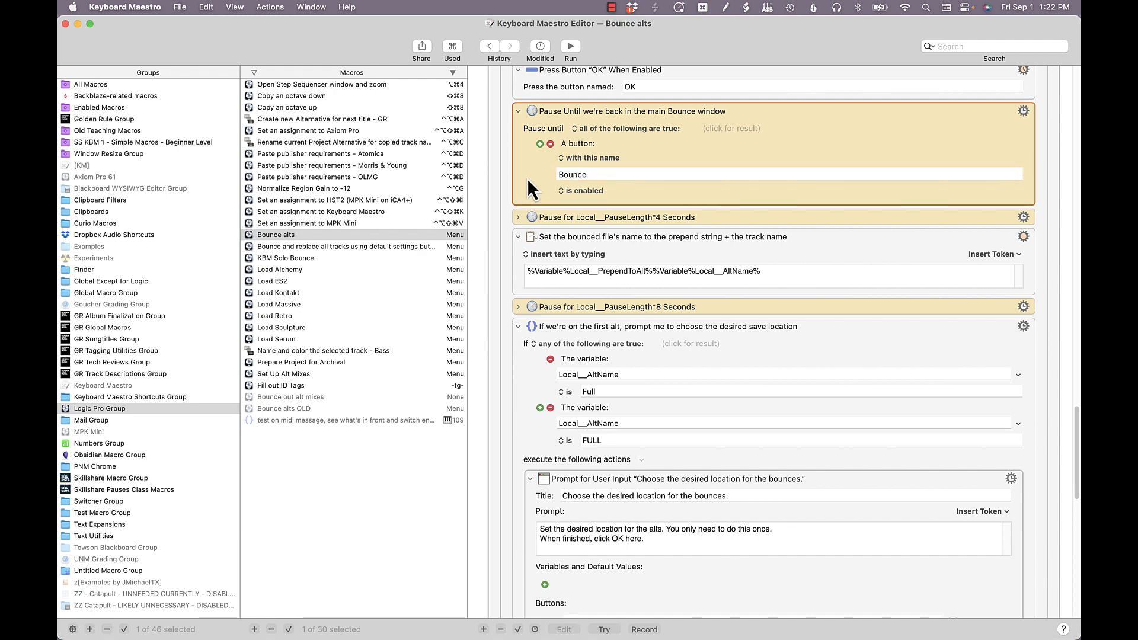
- Examine the action that sets the bounced file's name, including its Insert text by typing method
scroll(528, 177, down, 5)
scroll(526, 176, down, 3)
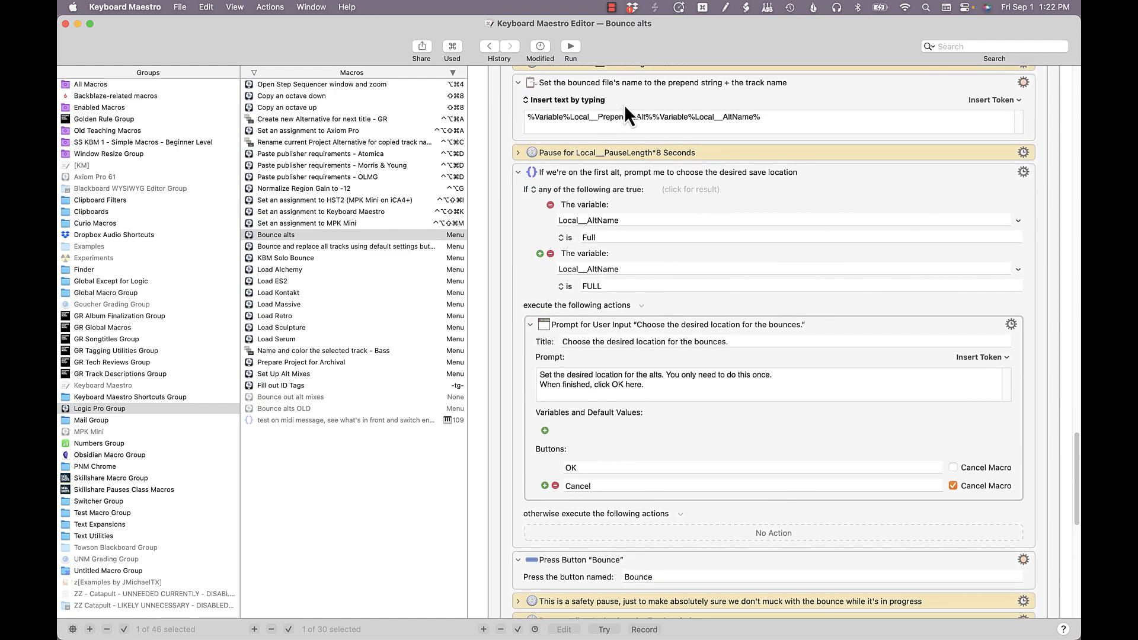
click(566, 100)
click(691, 97)
- Switch to Logic Pro, accept the Bounce options to inspect the Save As file name, and return to Keyboard Maestro
key(super+Tab)
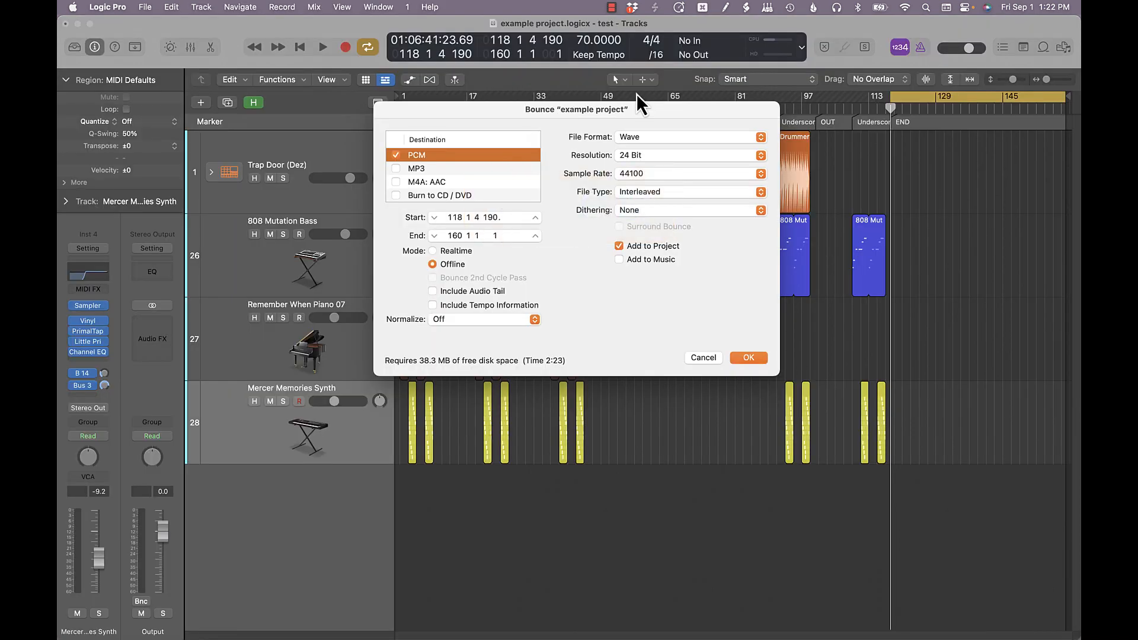
click(756, 361)
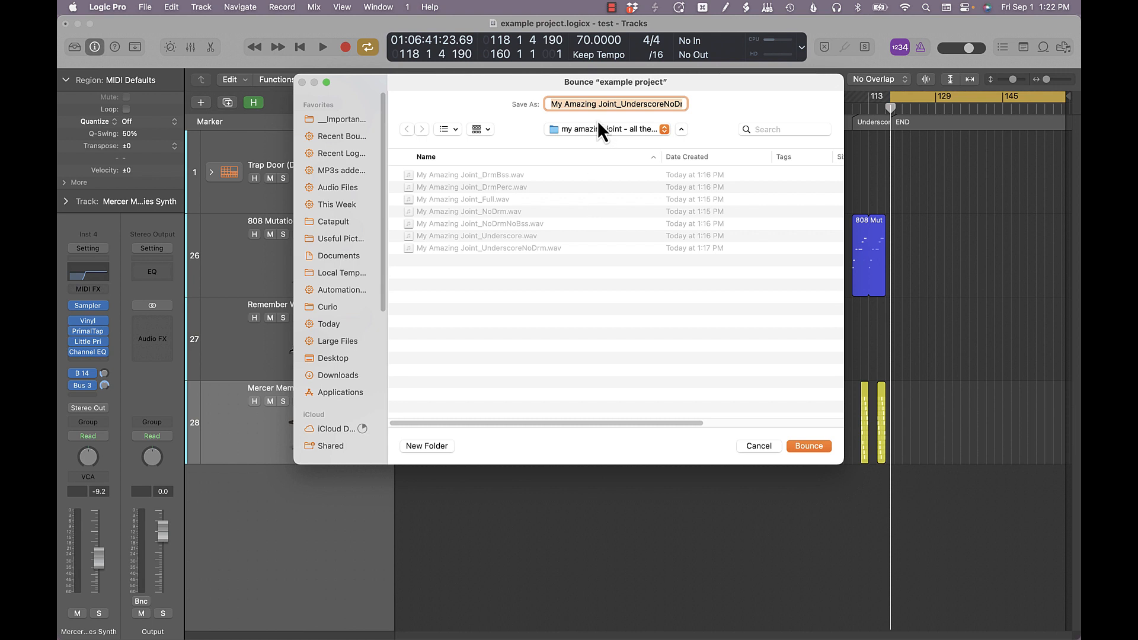
click(552, 105)
drag(552, 104, 603, 104)
key(cmd+a)
click(611, 105)
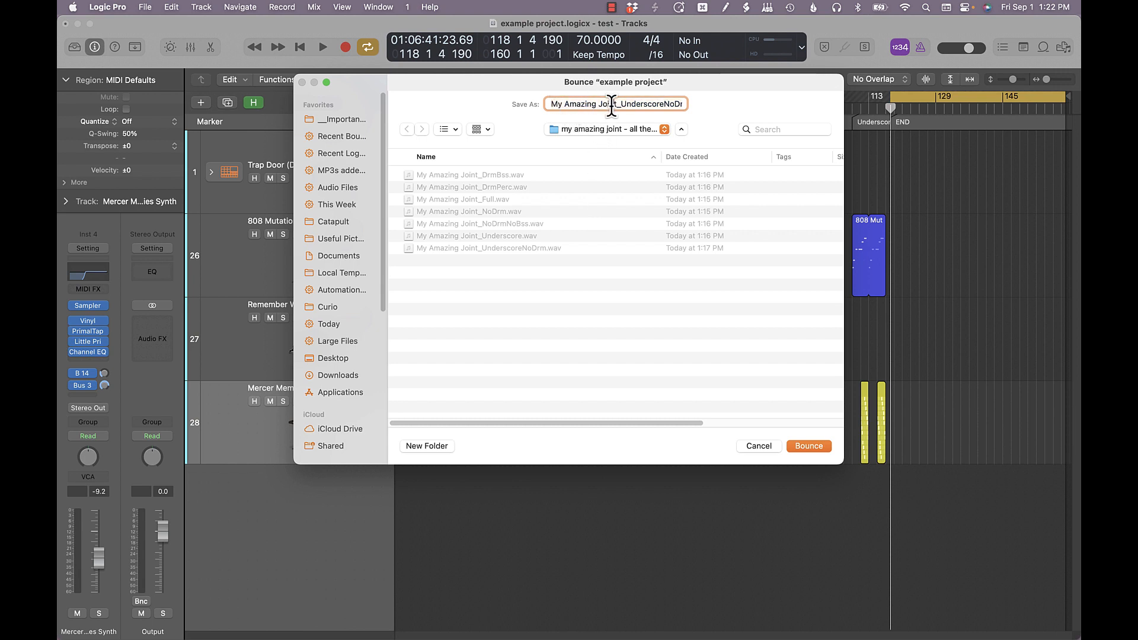
double_click(643, 103)
key(super+Tab)
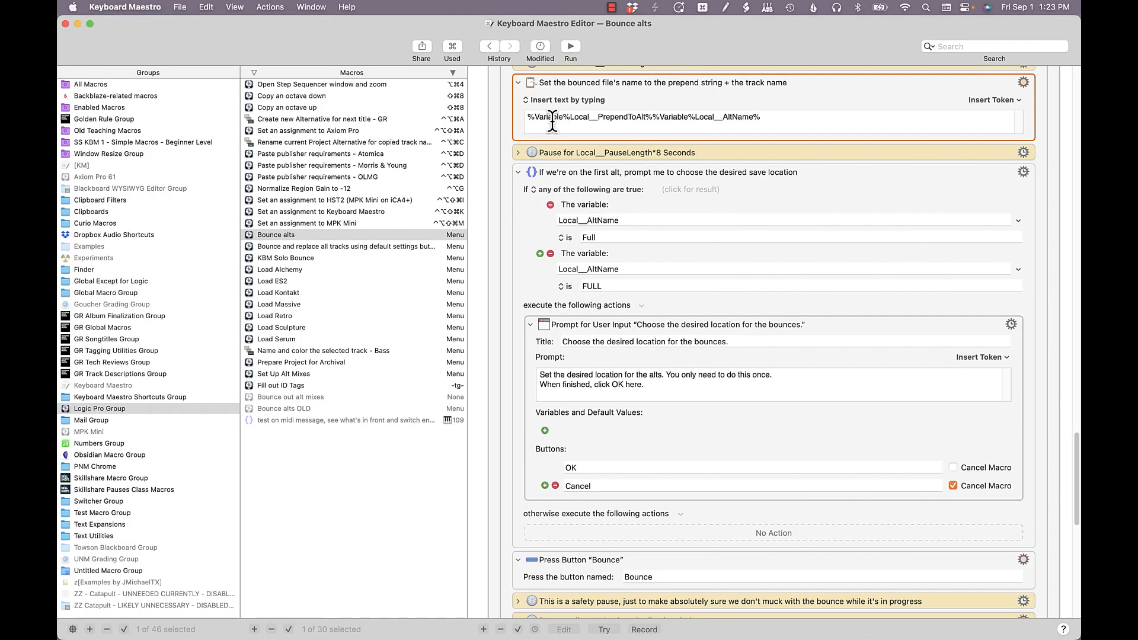
- Examine the Local__PrependToAlt and Local__AltName variable tokens in the text that names the bounced file
double_click(547, 118)
drag(571, 117, 641, 116)
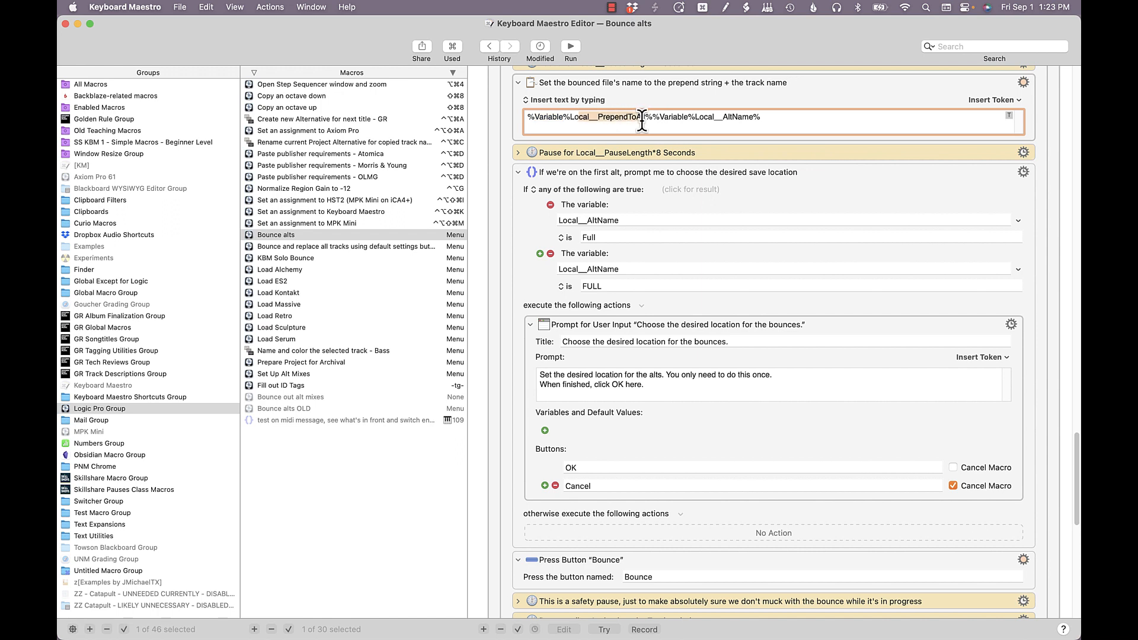
drag(694, 116, 743, 116)
click(755, 134)
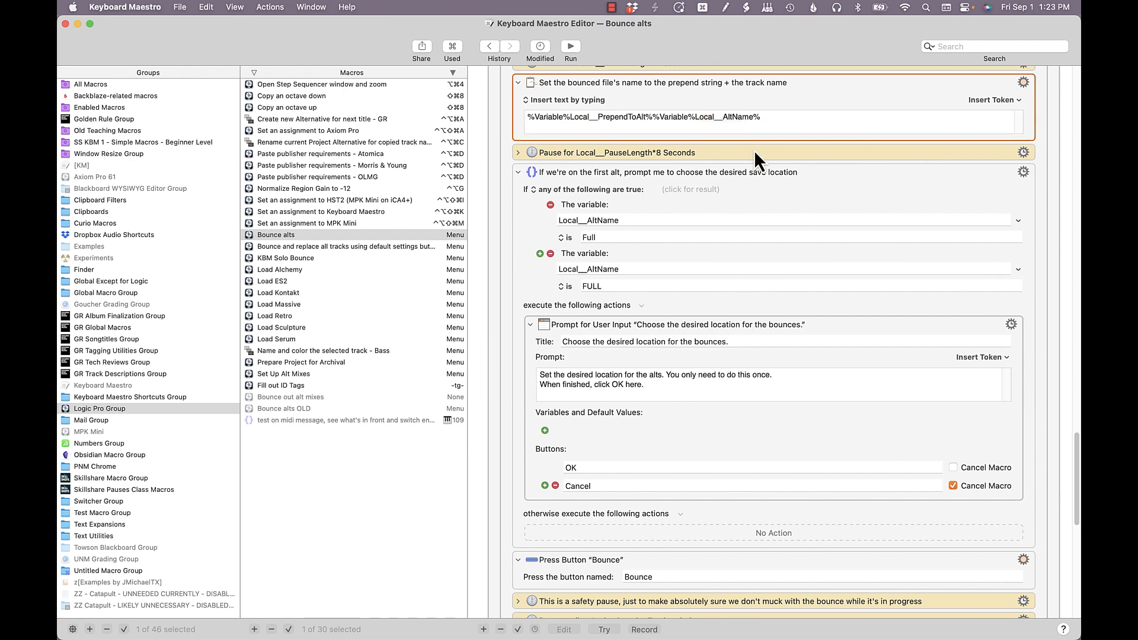
- Examine the If action that prompts for the desired save location on the first alt, including its name conditions
scroll(734, 201, down, 3)
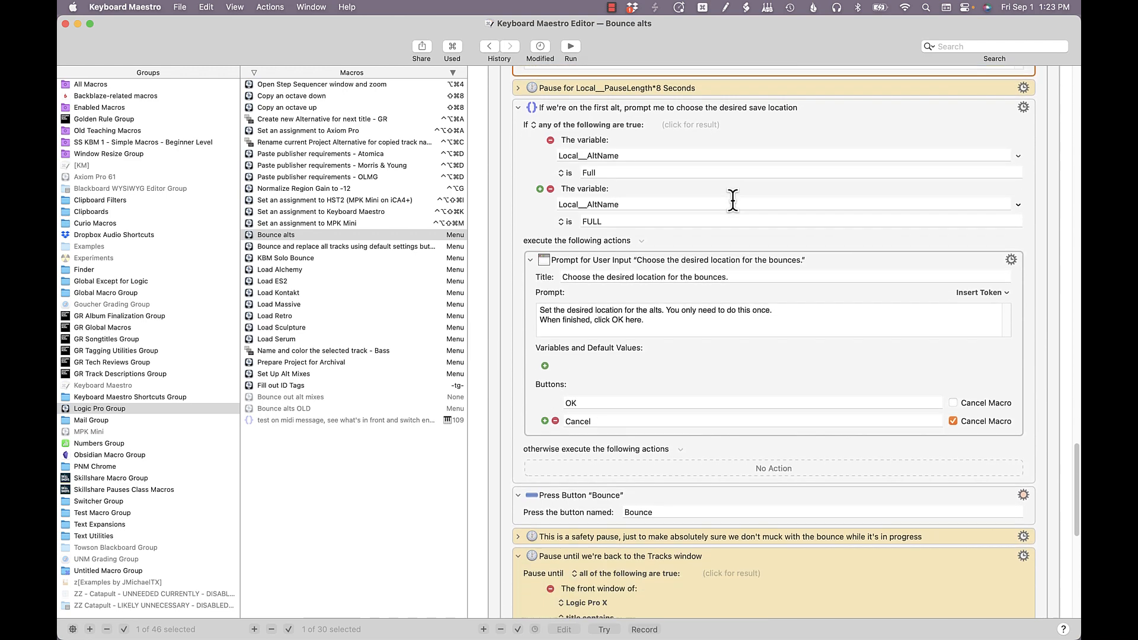
click(803, 125)
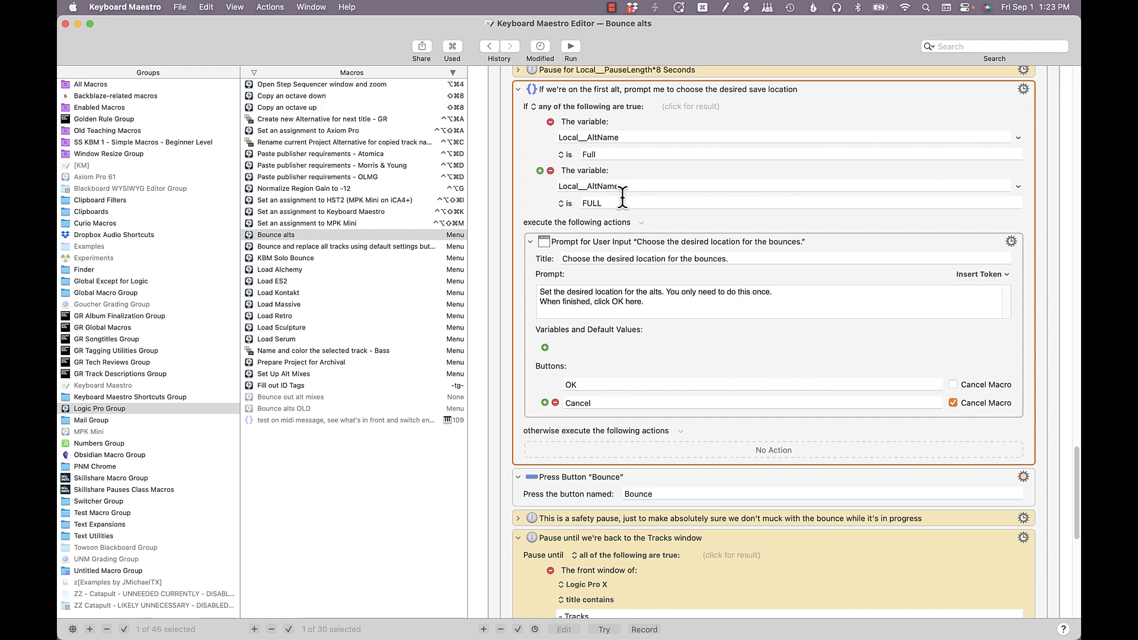
scroll(622, 197, down, 2)
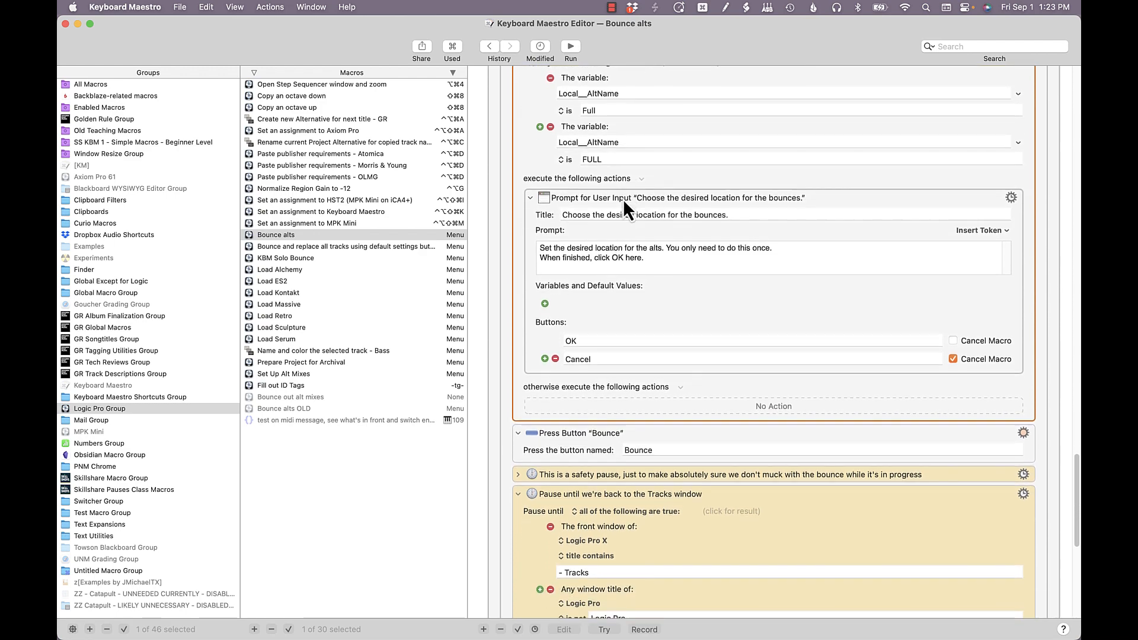
scroll(623, 199, down, 2)
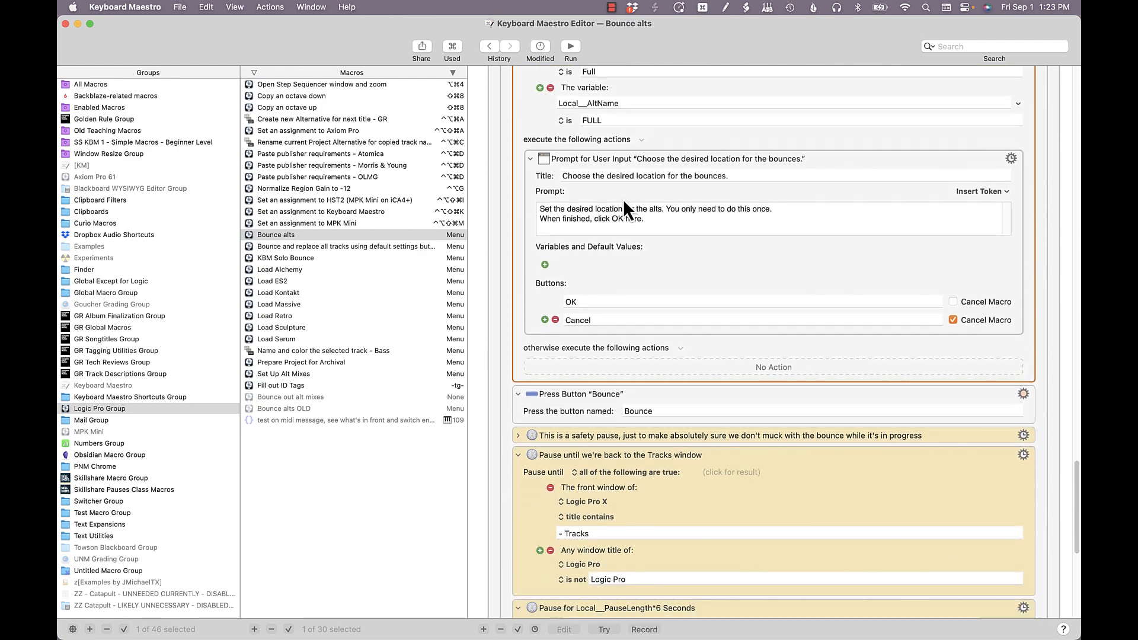
- Check the save location choices in Logic Pro's Bounce dialog and return to Keyboard Maestro
key(super+Tab)
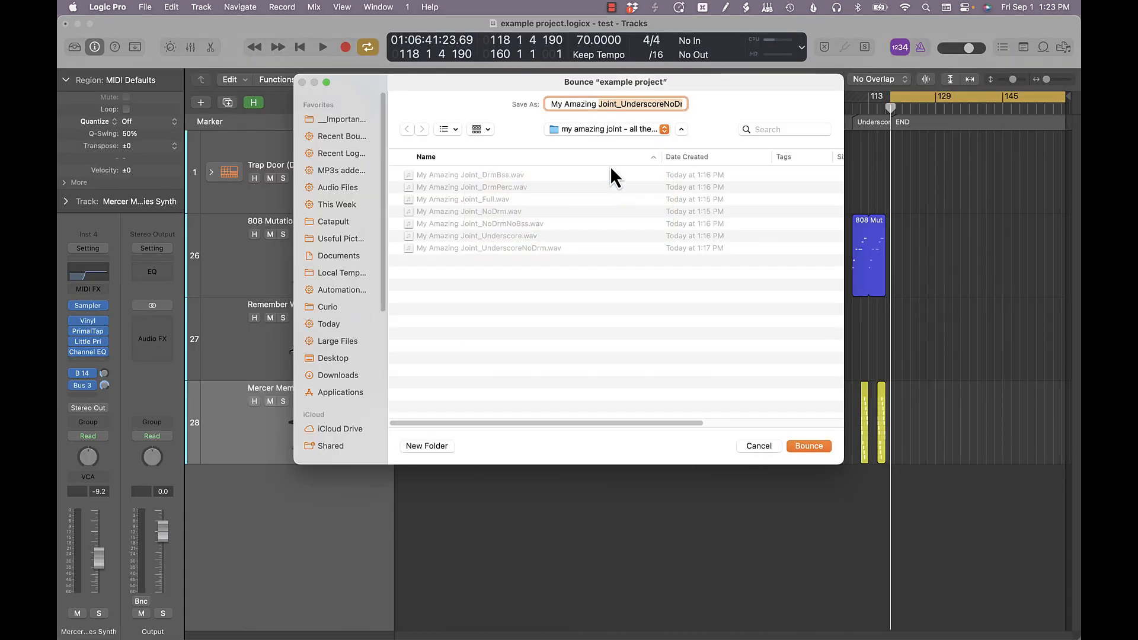
click(578, 131)
click(499, 130)
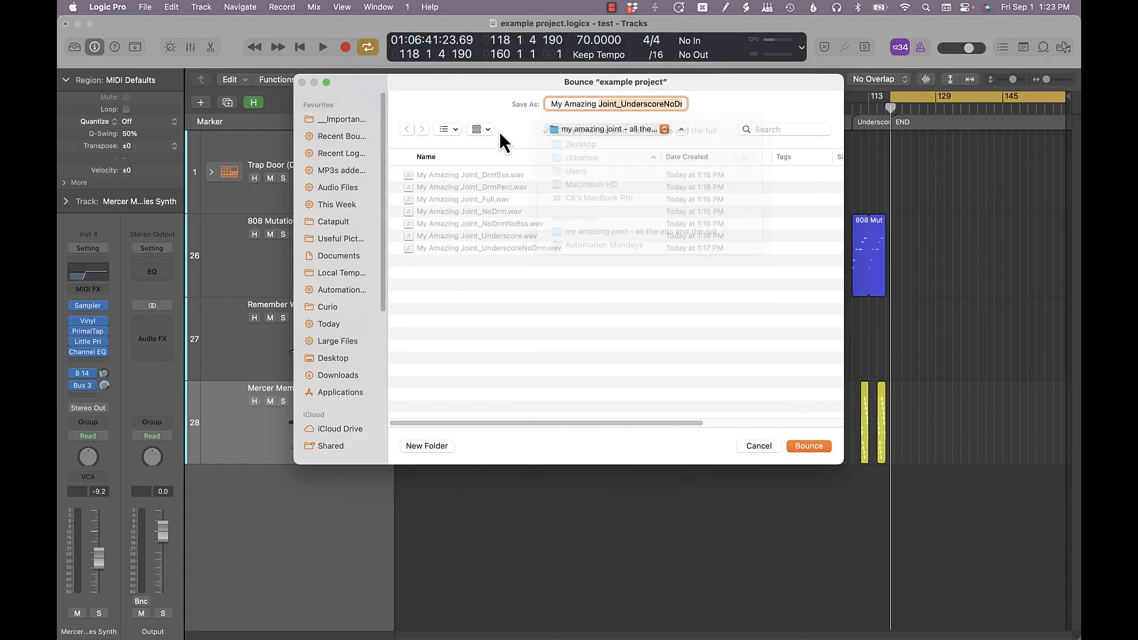
key(super+Tab)
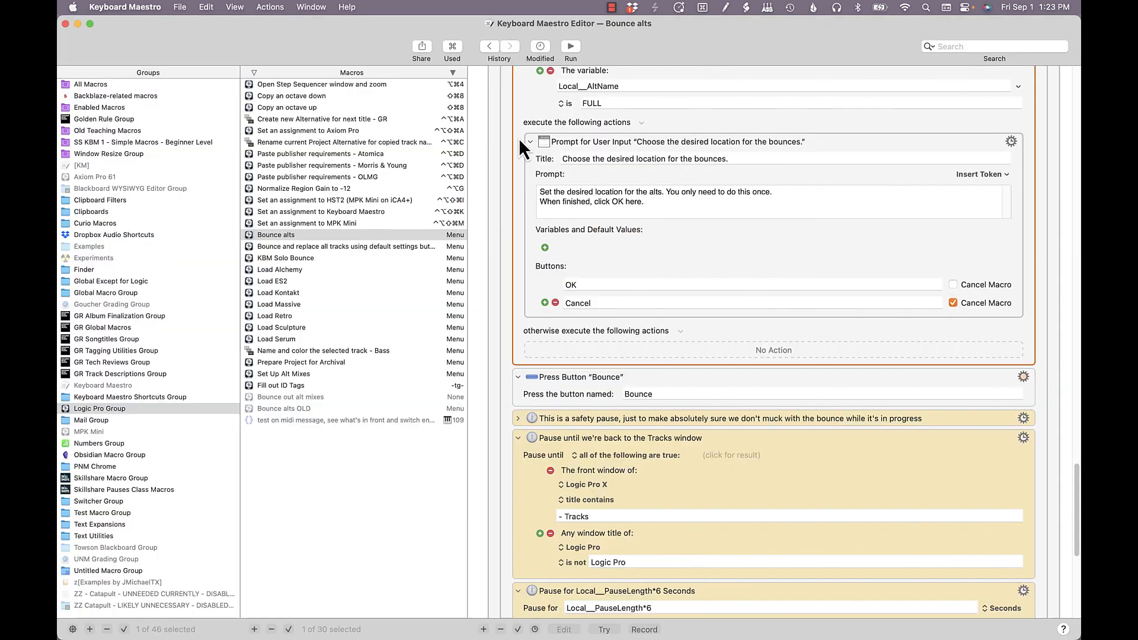
- Try the "Choose the desired location for the bounces." prompt, cancel its dialog, and examine its OK and Cancel button settings
right_click(585, 170)
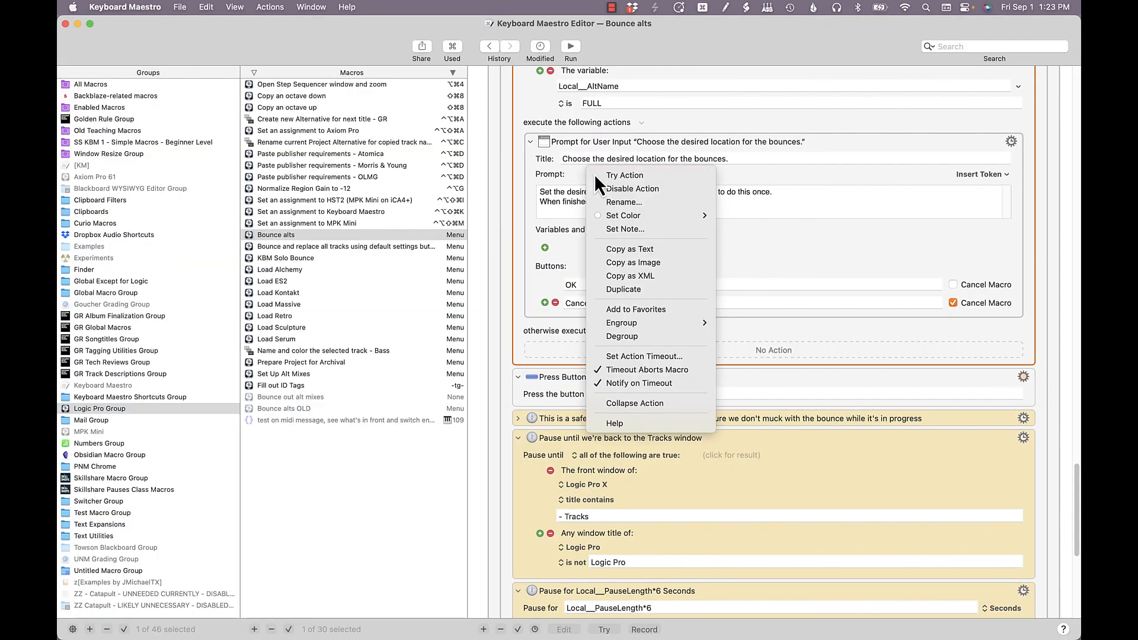
click(594, 173)
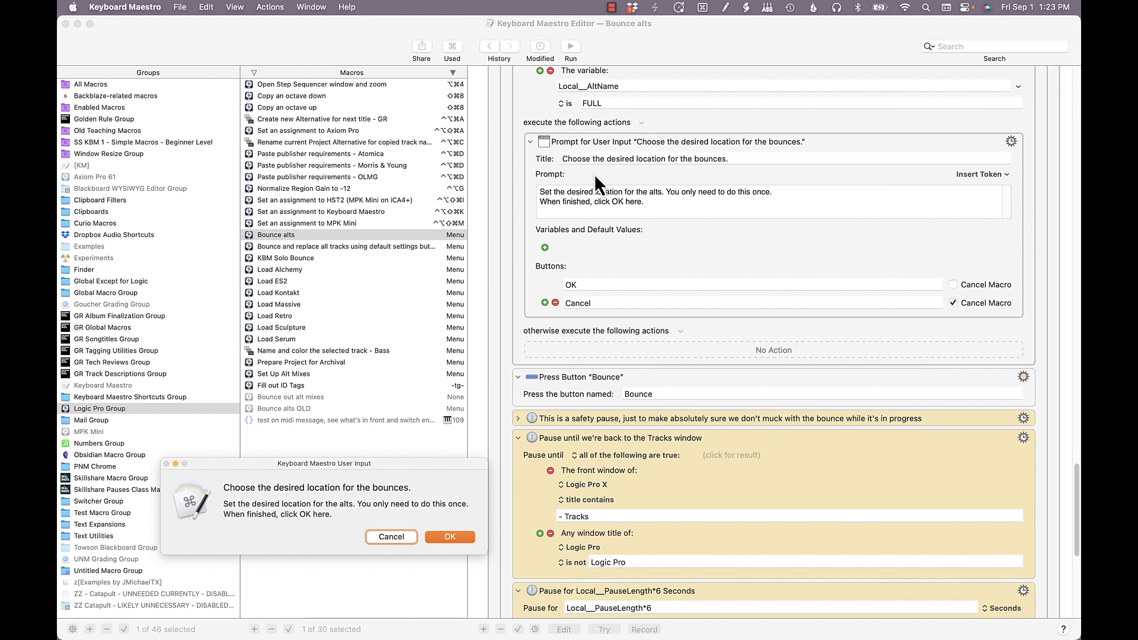
click(389, 533)
scroll(641, 275, down, 5)
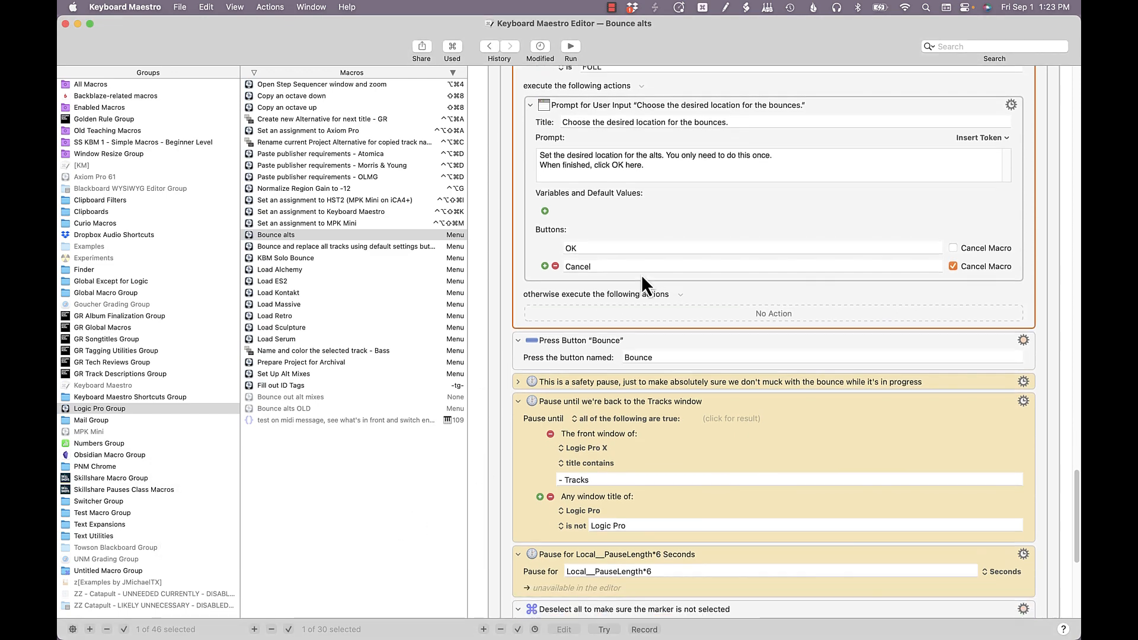
click(614, 151)
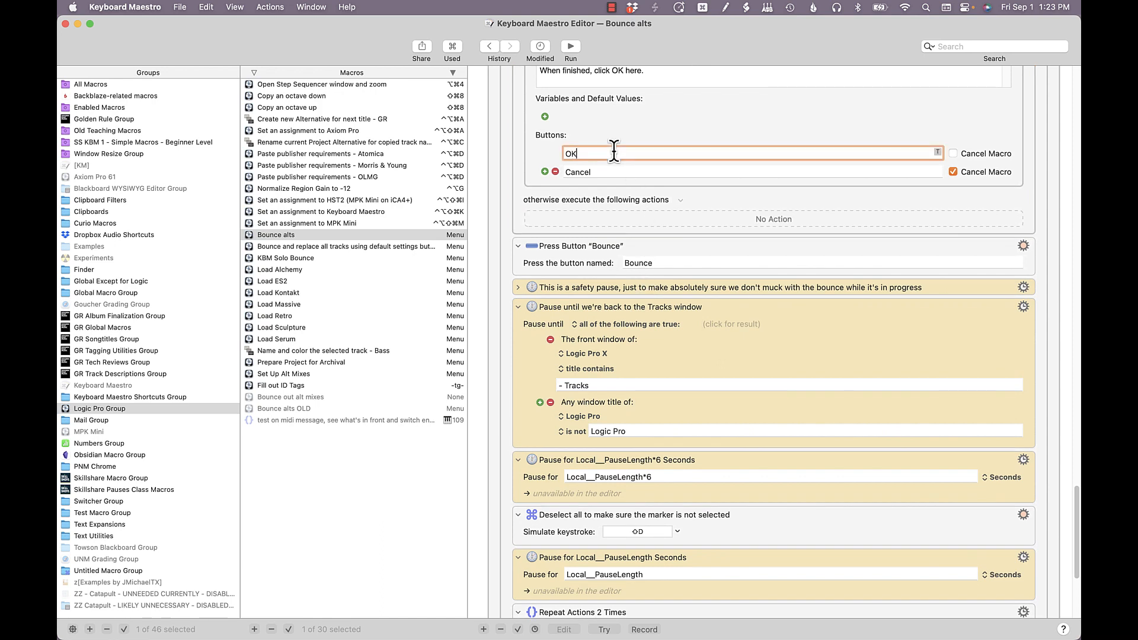
click(610, 172)
click(631, 136)
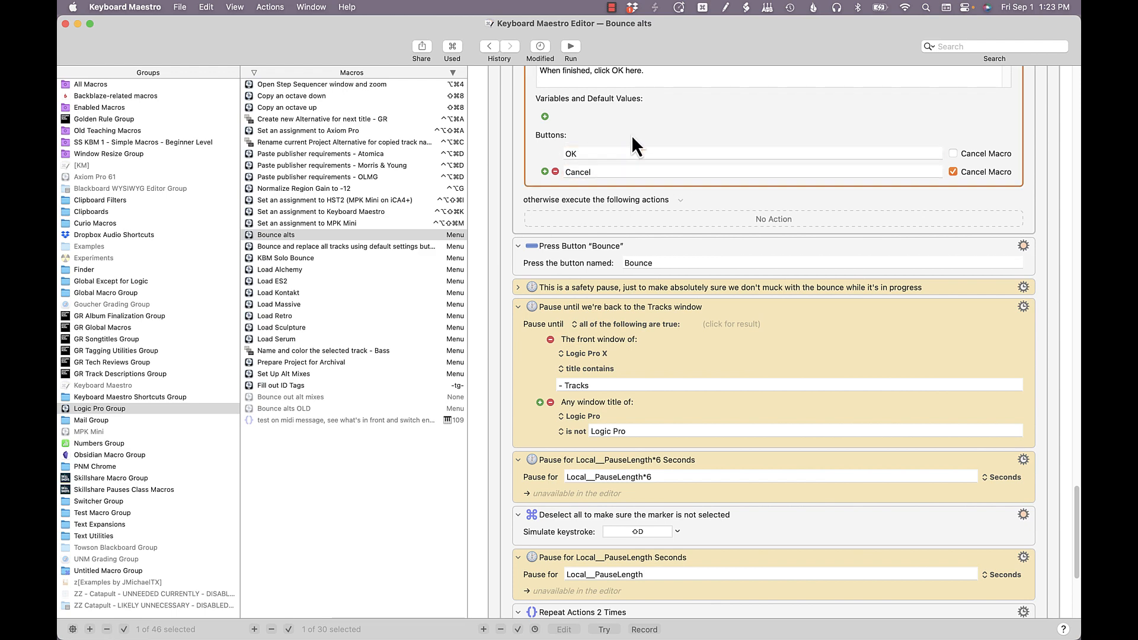
- Examine the Press Button "Bounce" action and the pauses that wait for the bounce to finish and the Tracks window to return
scroll(631, 134, down, 5)
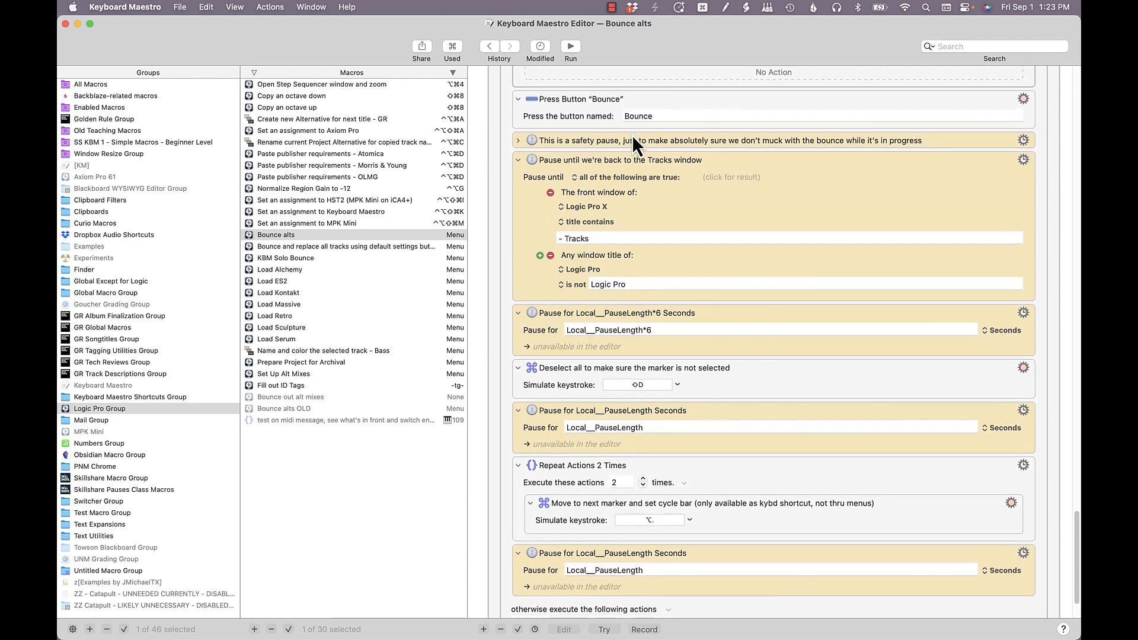
click(655, 103)
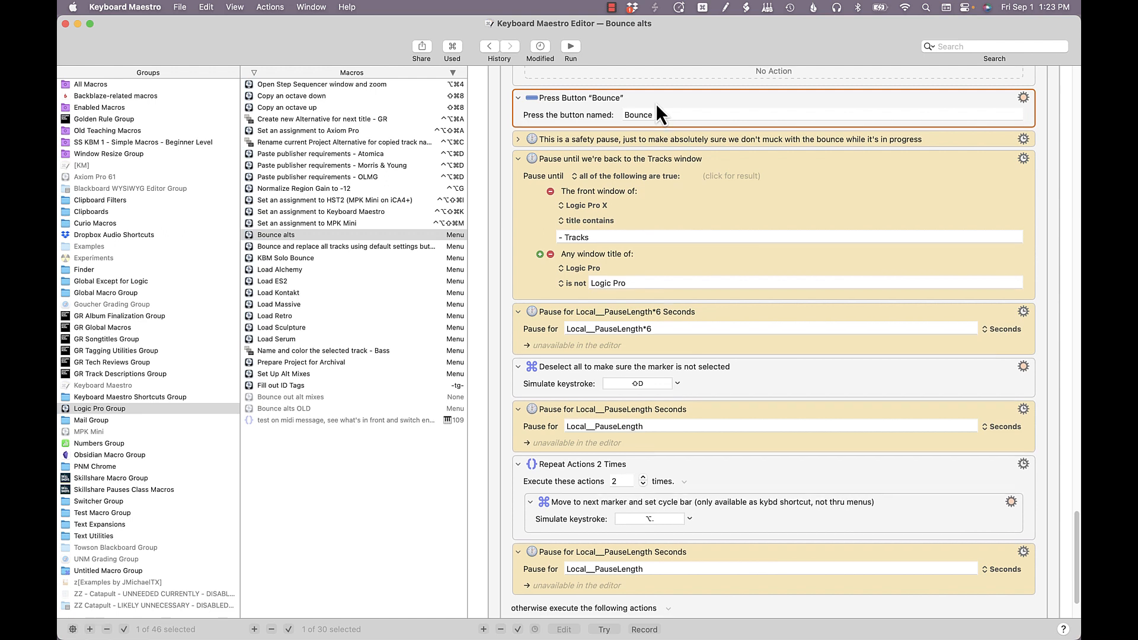
scroll(656, 103, down, 2)
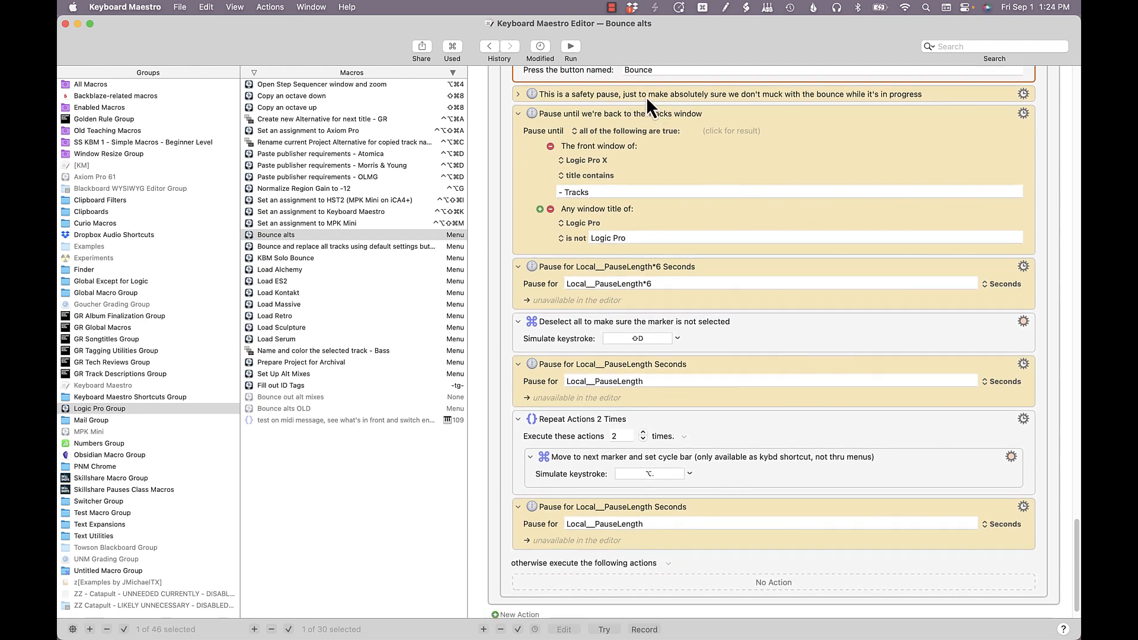
click(661, 152)
scroll(661, 153, down, 1)
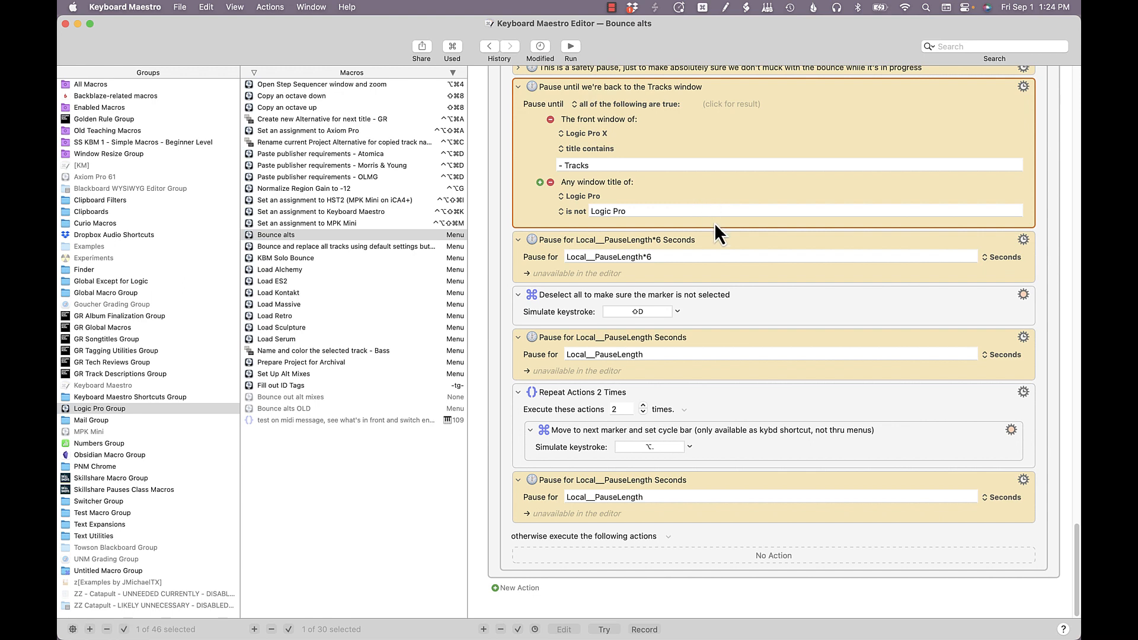
- Examine the post-bounce pauses, the deselect-all keystroke, and the repeated action that moves to the next marker and sets the cycle bar
click(716, 239)
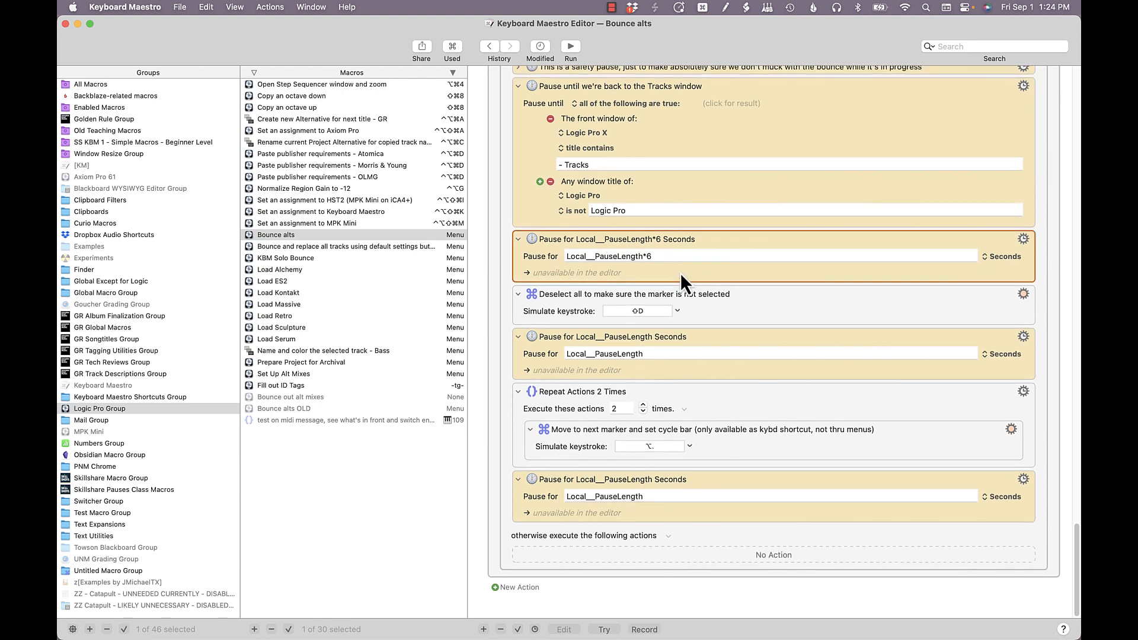
click(730, 308)
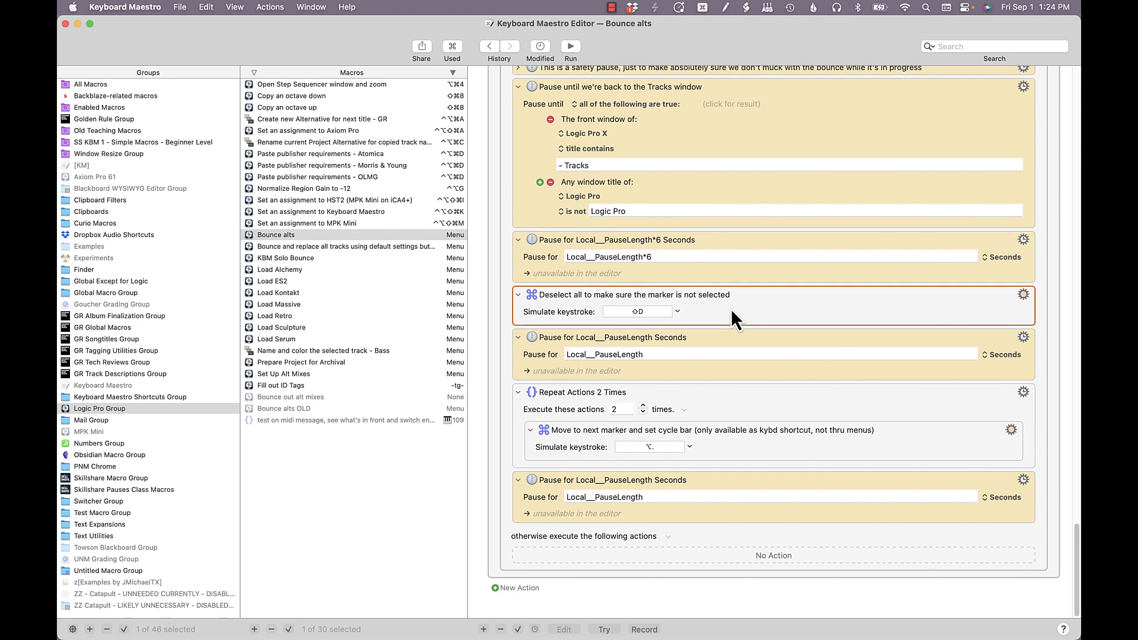
click(726, 407)
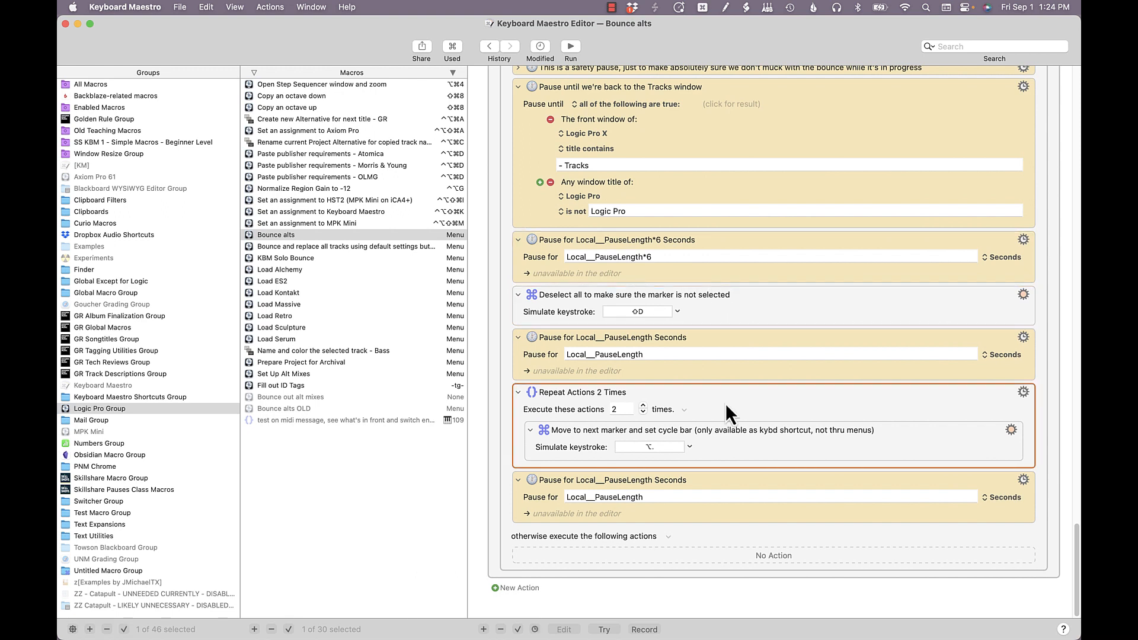
click(737, 454)
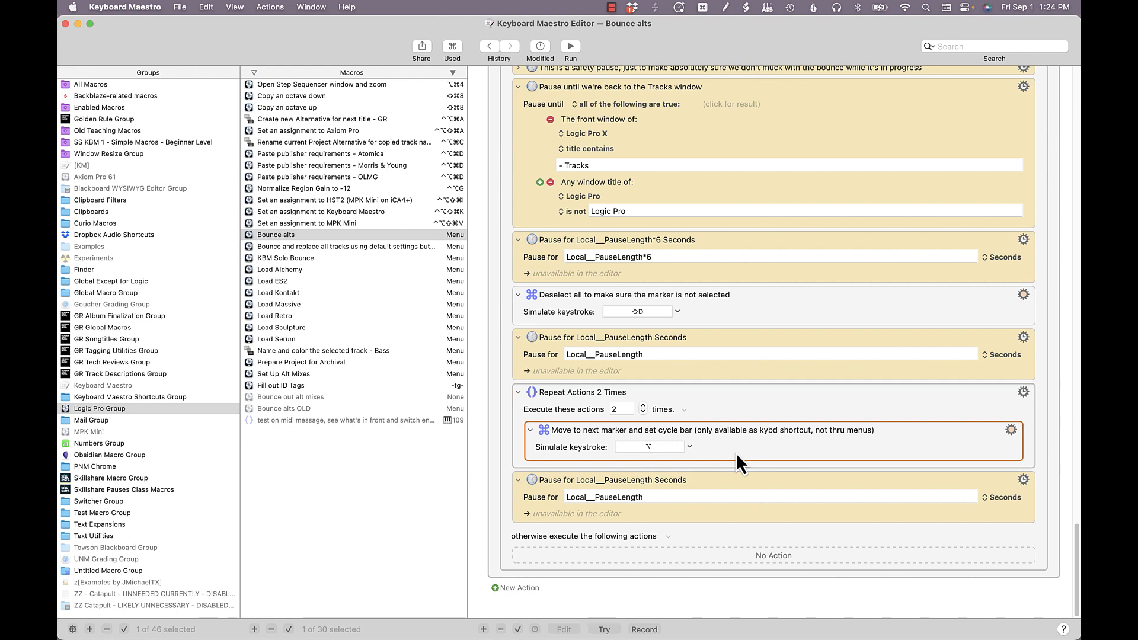
- Switch to Logic Pro, advance two markers with the cycle range to DrmPerc, and open that marker's name for editing, leaving it unchanged
key(super+Tab)
click(643, 121)
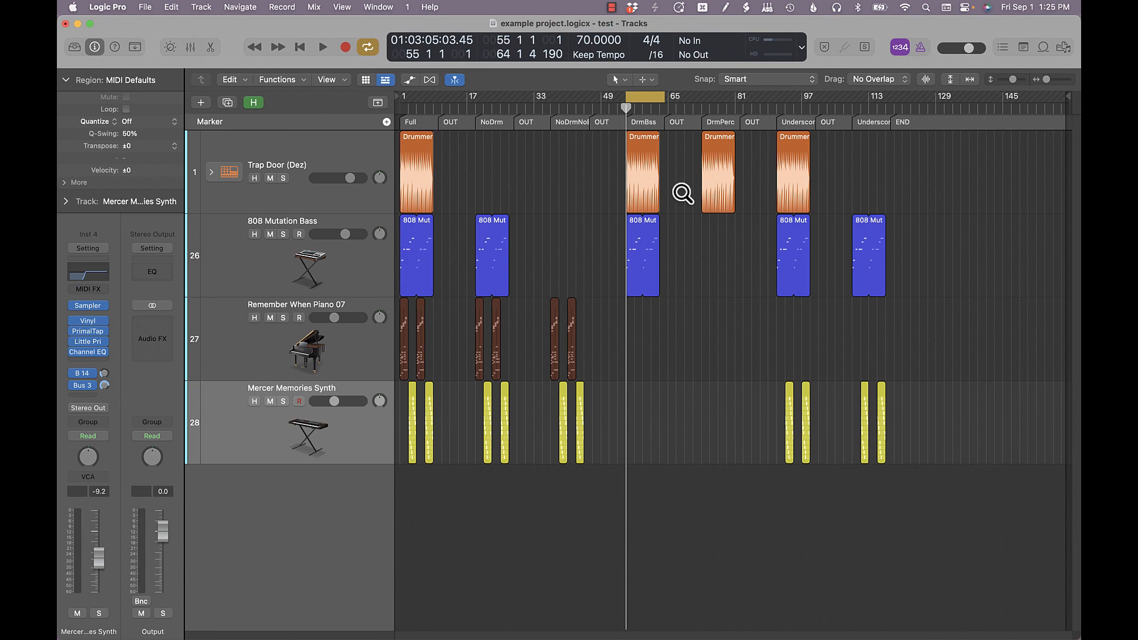
key(super+shift+period)
key(super+shift+period)
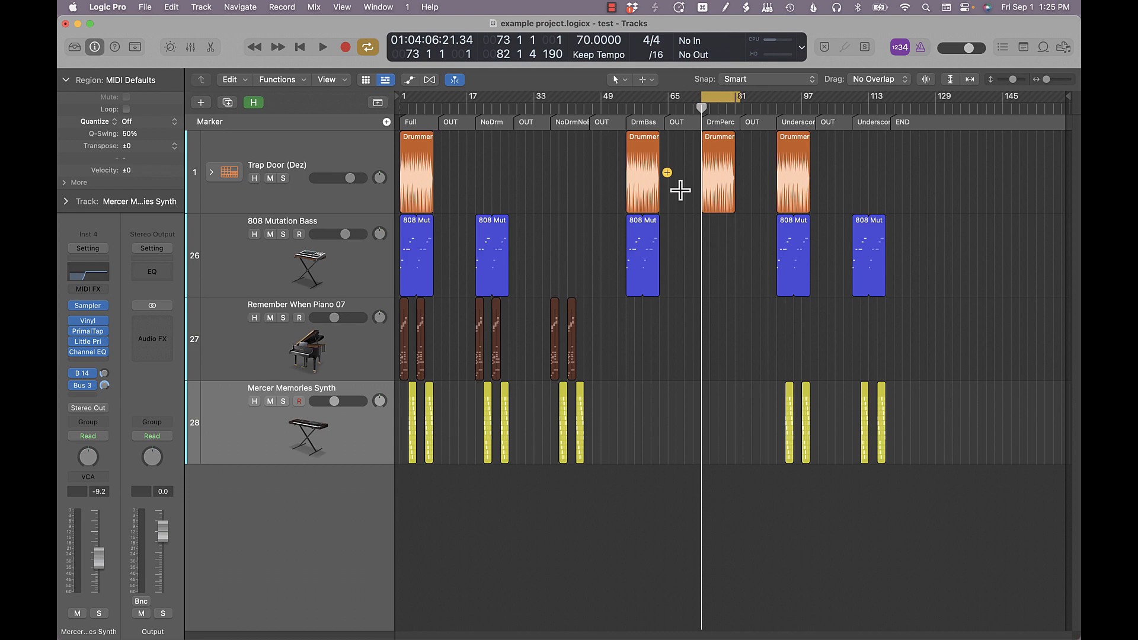
key(alt+shift+apostrophe)
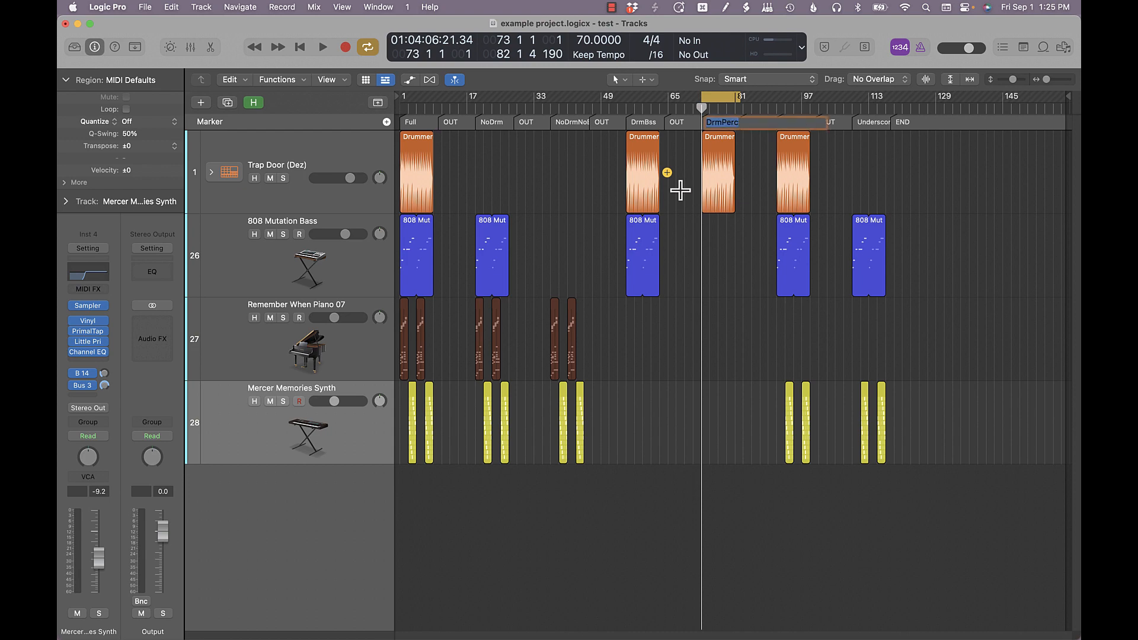
key(Return)
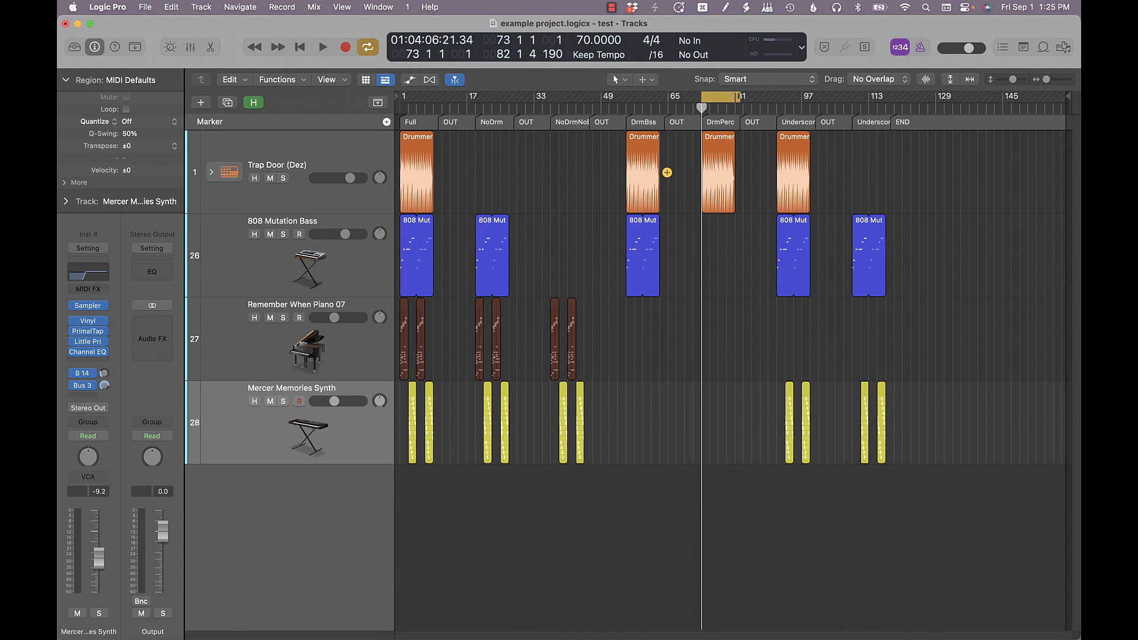
- Review the earlier actions of the bounce loop in Keyboard Maestro, and select the END marker in Logic Pro
key(super+Tab)
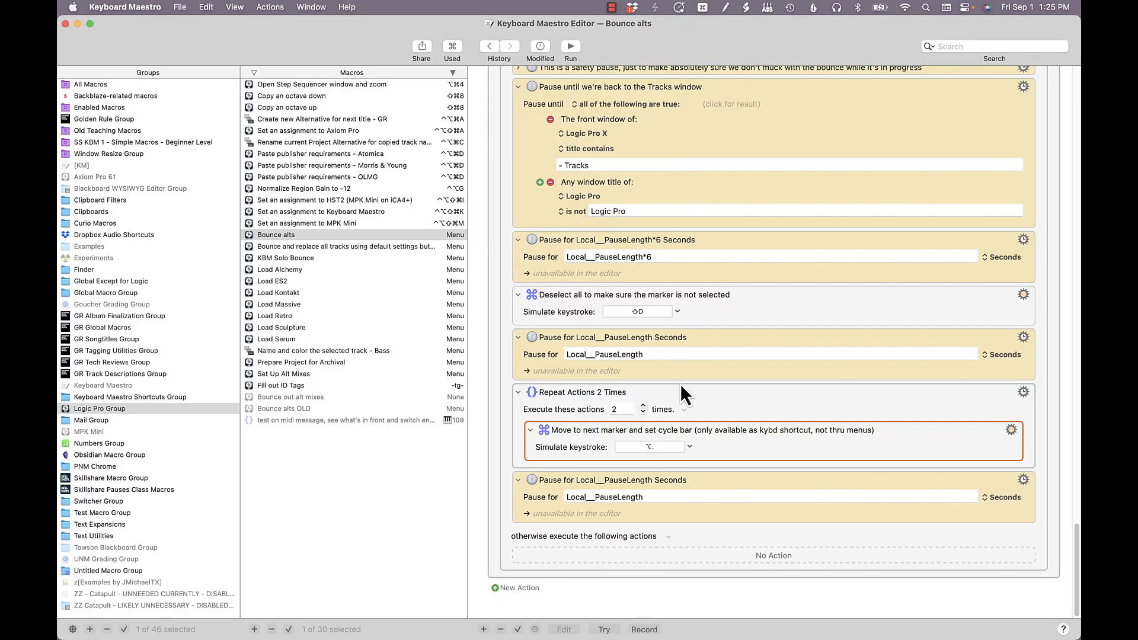
scroll(679, 440, up, 10)
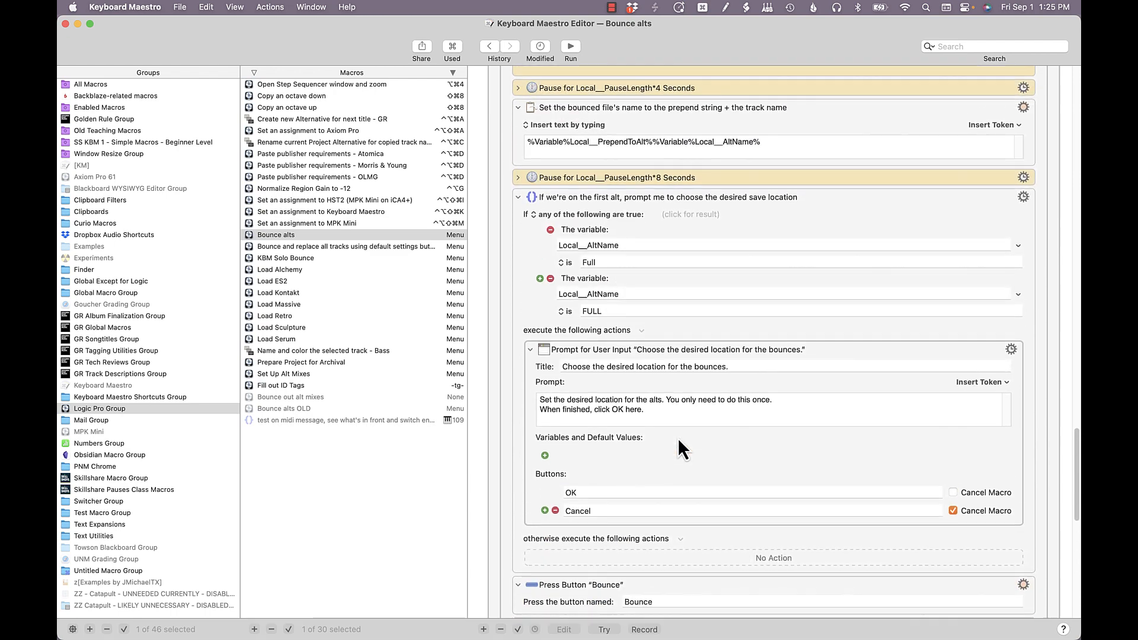
scroll(679, 440, up, 8)
scroll(678, 439, up, 2)
key(super+Tab)
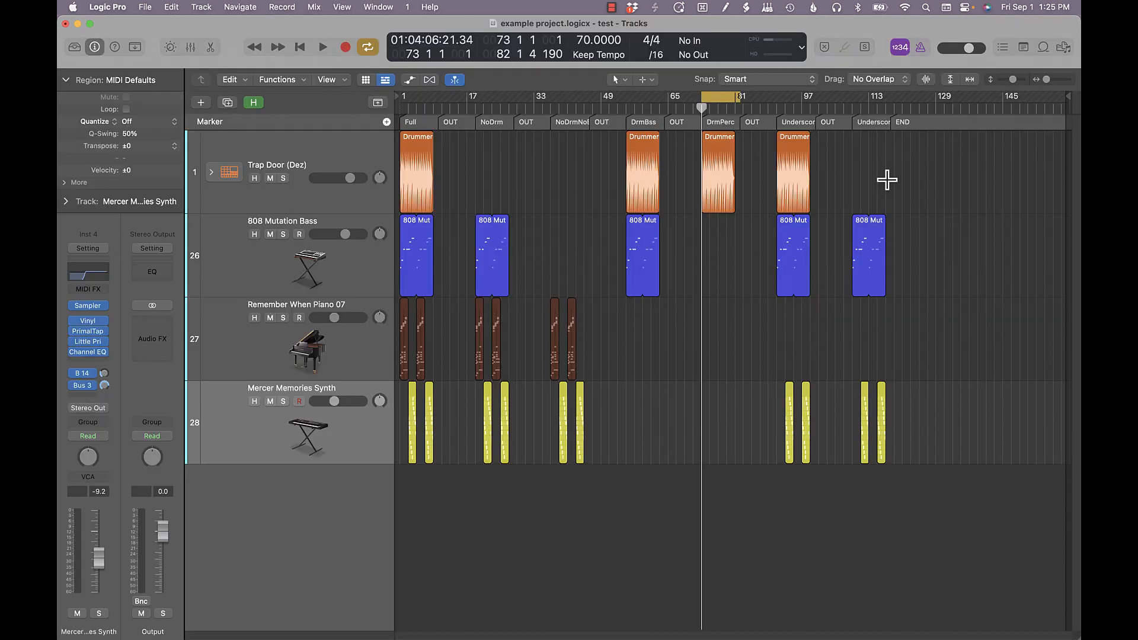
click(911, 123)
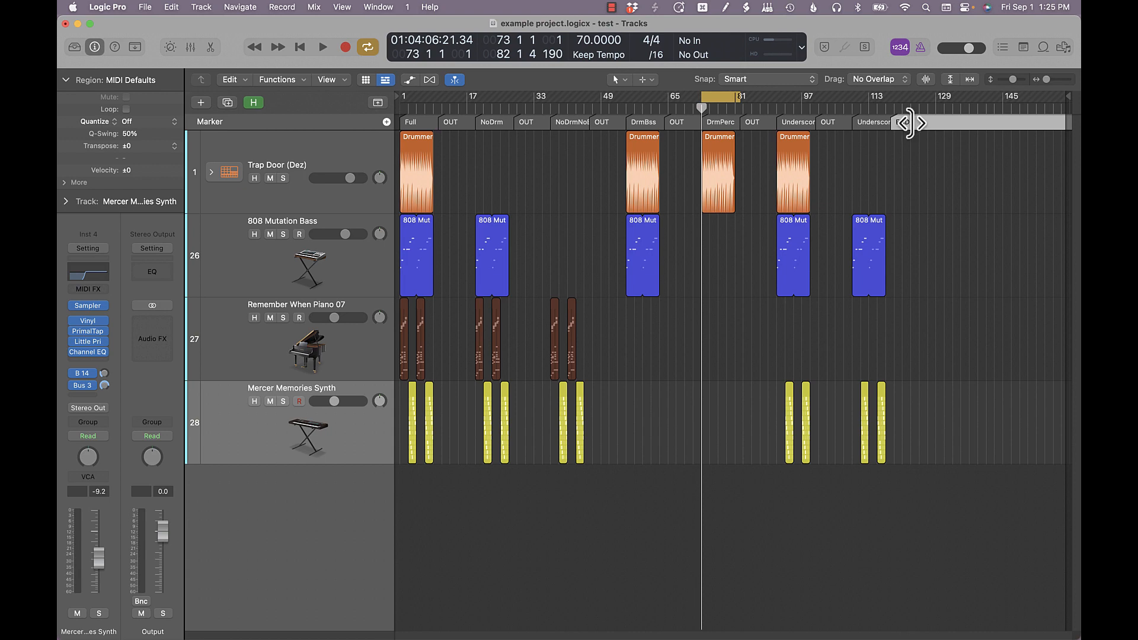
- Switch to Finder and open the Desktop folder "my amazing joint - all the alts and the full" in a new window
key(super+Tab)
key(super+Tab)
key(super+Tab)
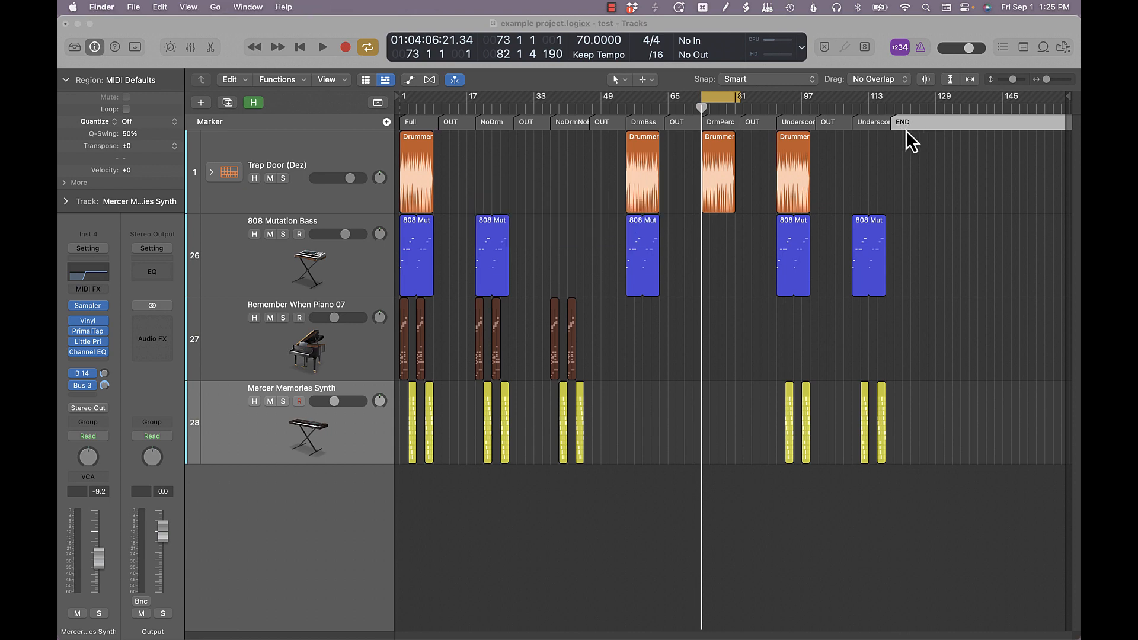
key(super+n)
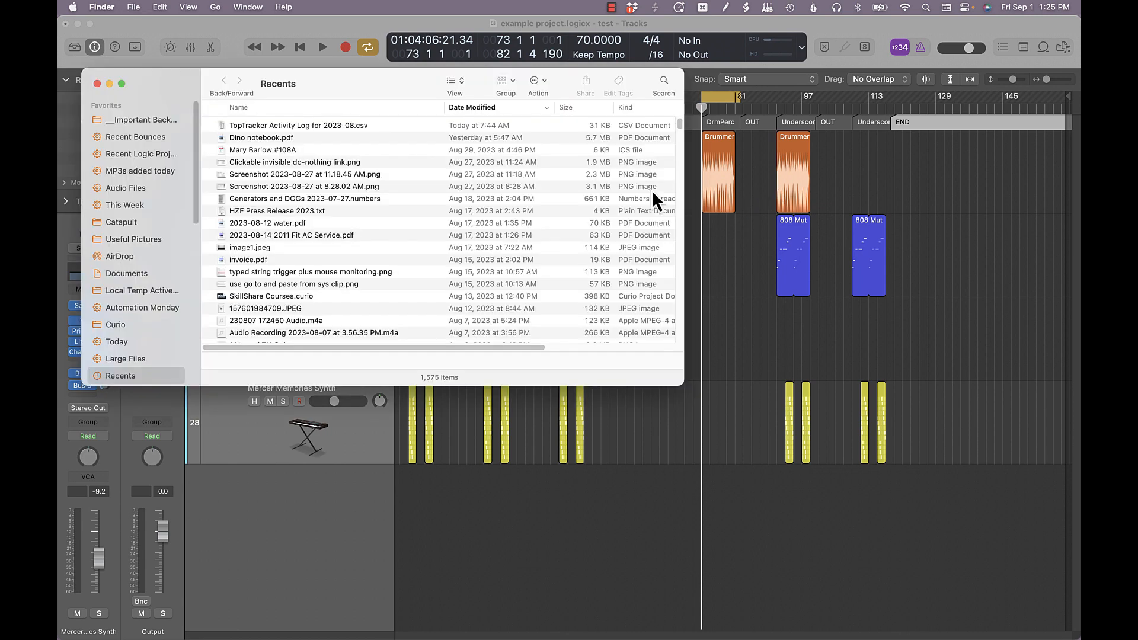
key(super+shift+d)
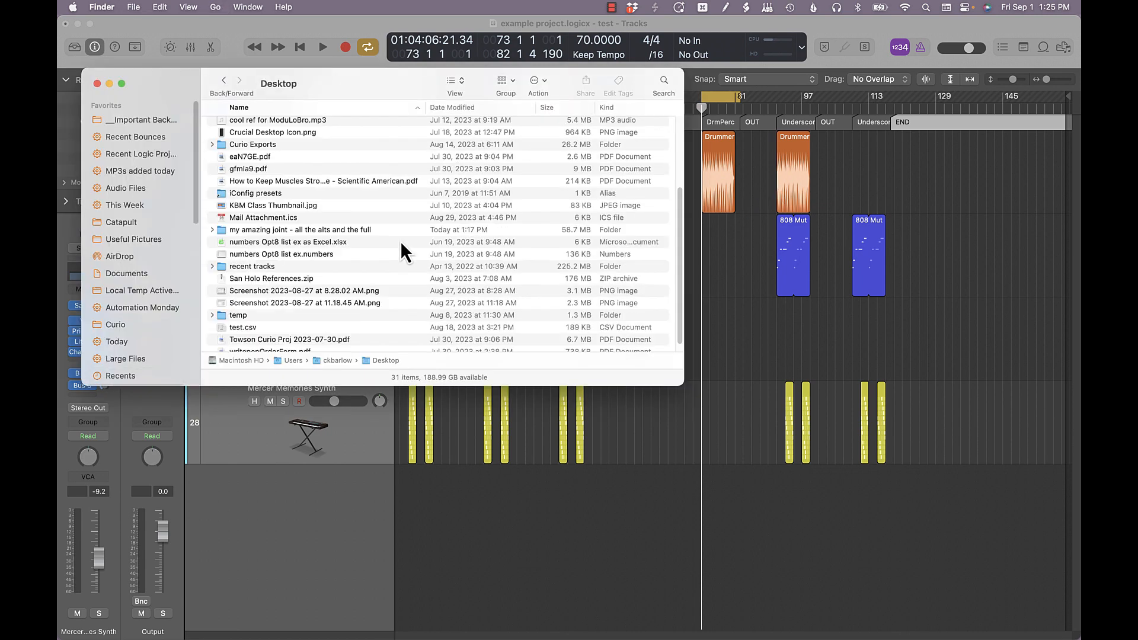
scroll(323, 262, up, 5)
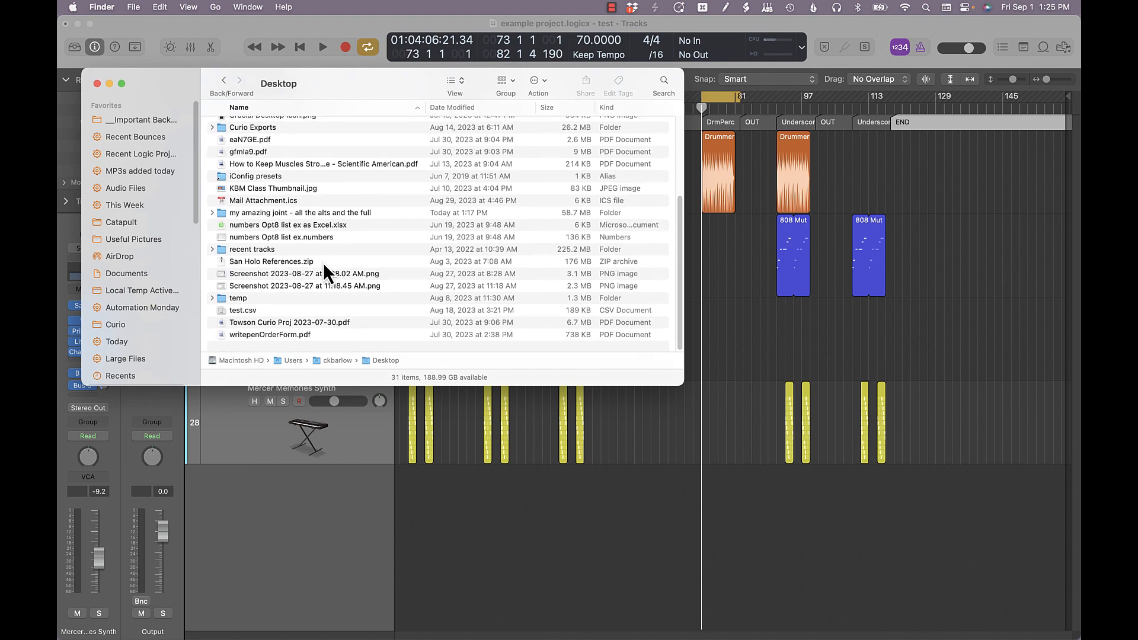
click(311, 300)
double_click(311, 300)
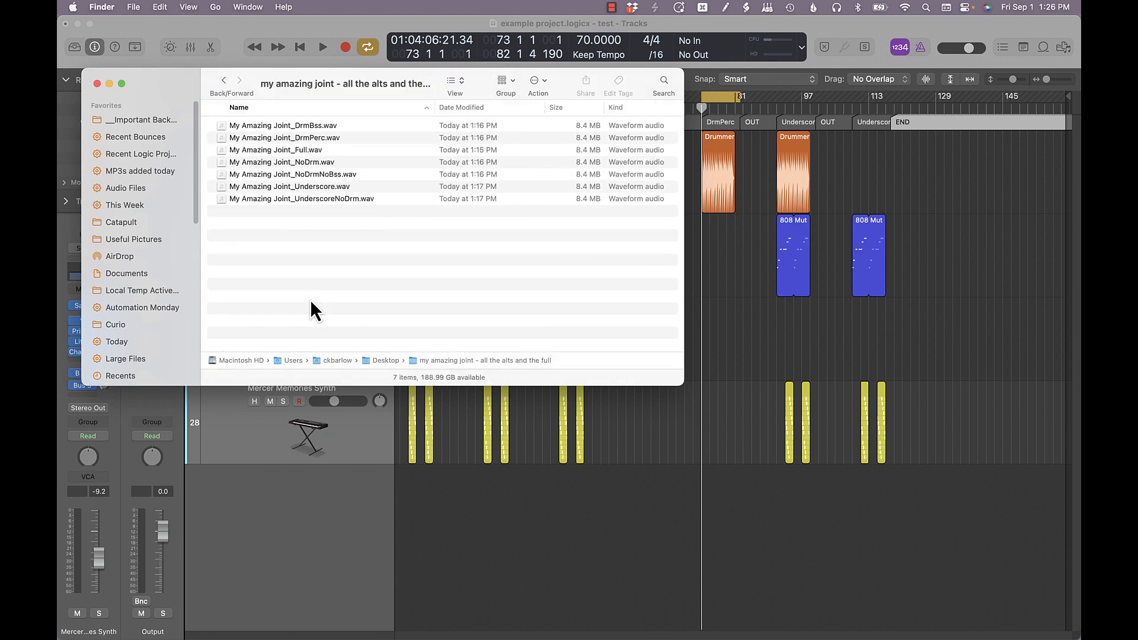
- Look through the bounced WAV files in the folder, from the full mix to the UnderscoreNoDrm alt
click(332, 149)
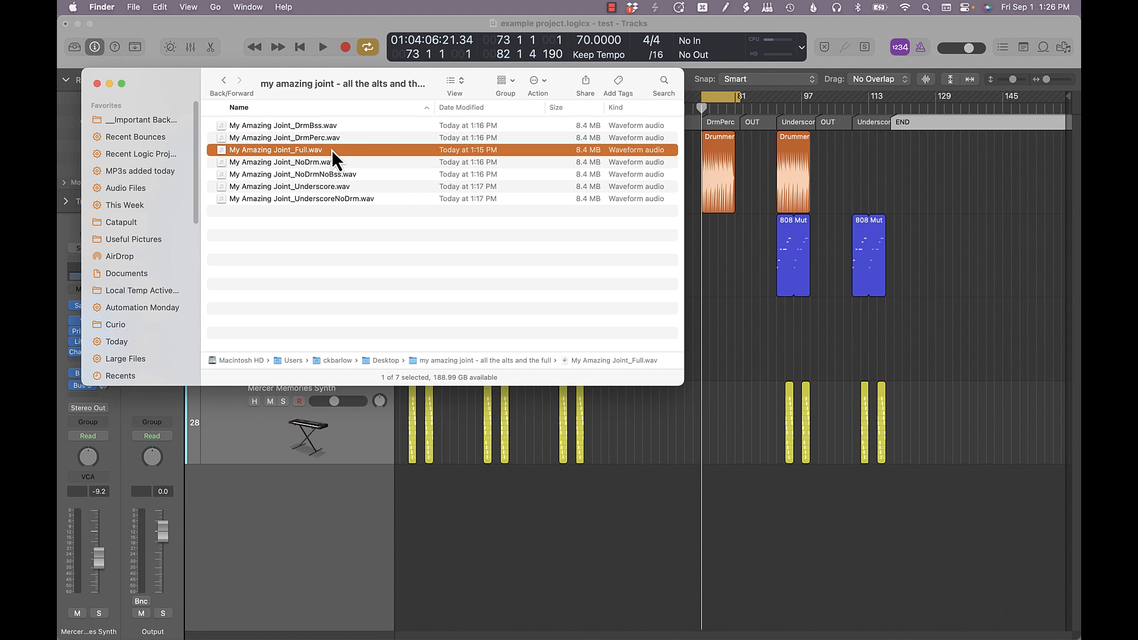
key(Up)
key(Up)
key(Down)
key(Down)
key(Down)
key(Down)
key(Down)
key(Down)
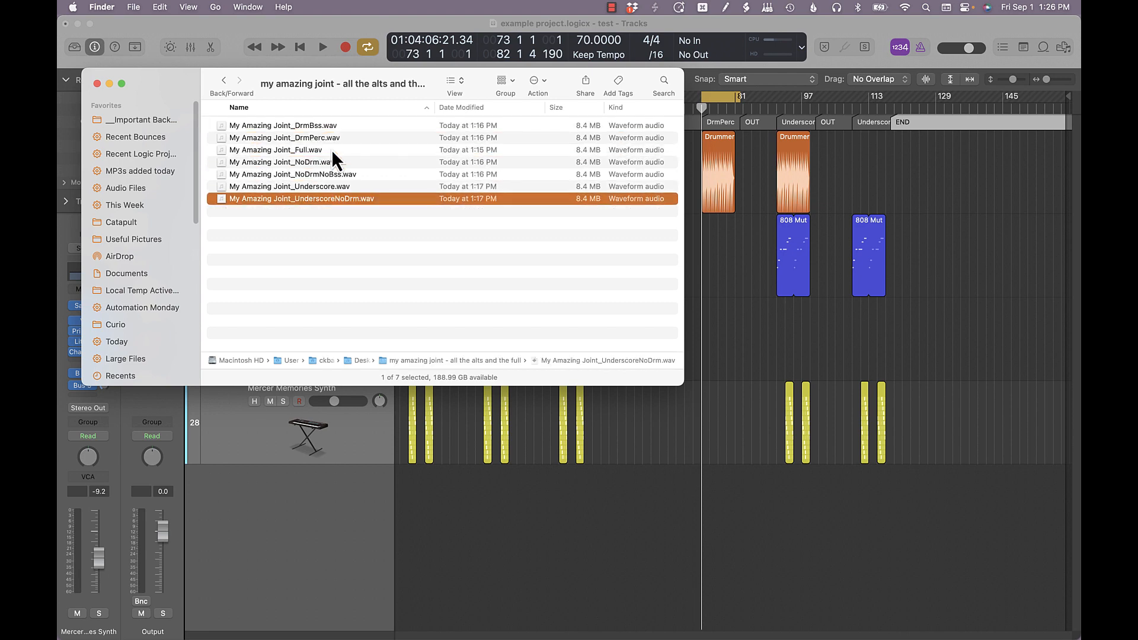